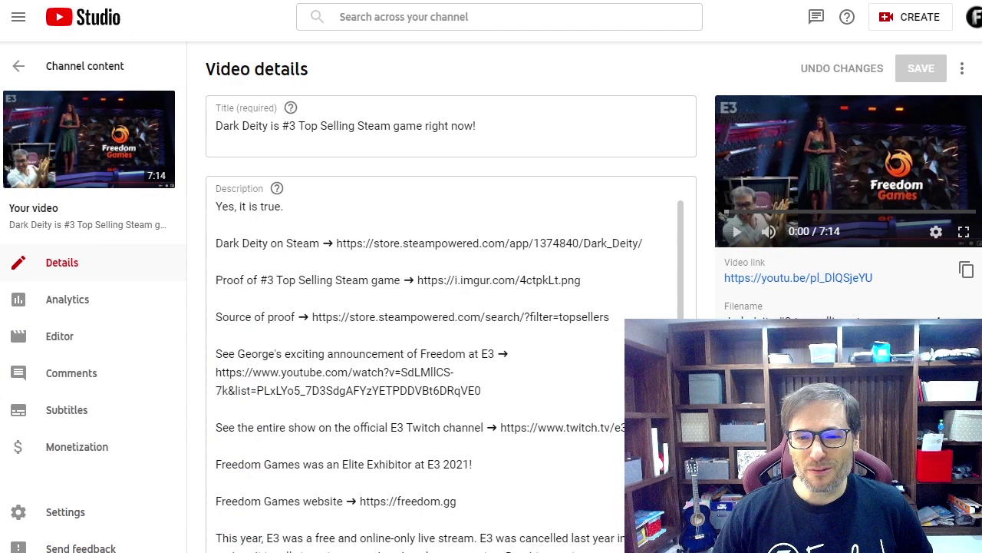
Expand the additional video details and examine the existing tags and their character count.
{"action": "scroll", "coordinate": [705, 184], "scroll_direction": "down", "scroll_amount": 1}
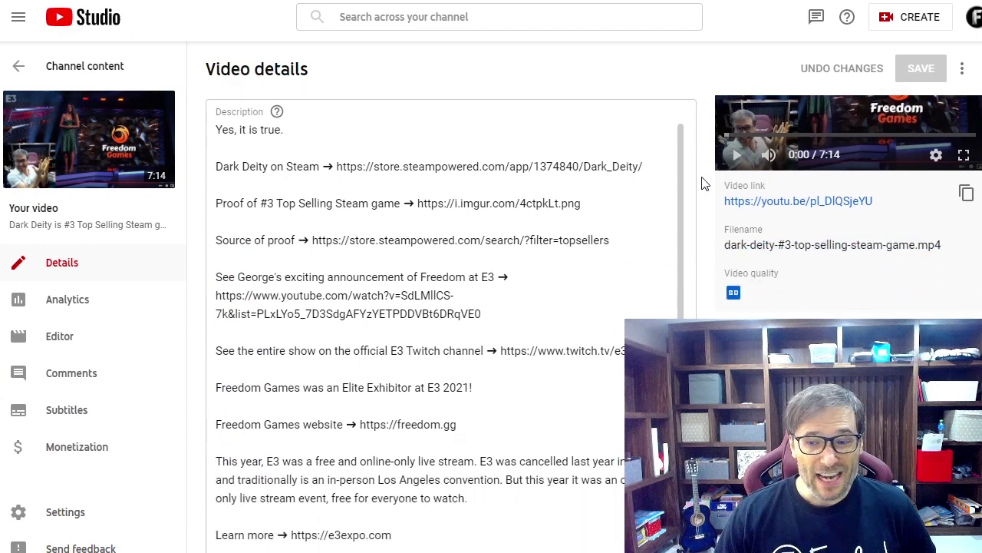
{"action": "scroll", "coordinate": [705, 184], "scroll_direction": "down", "scroll_amount": 15}
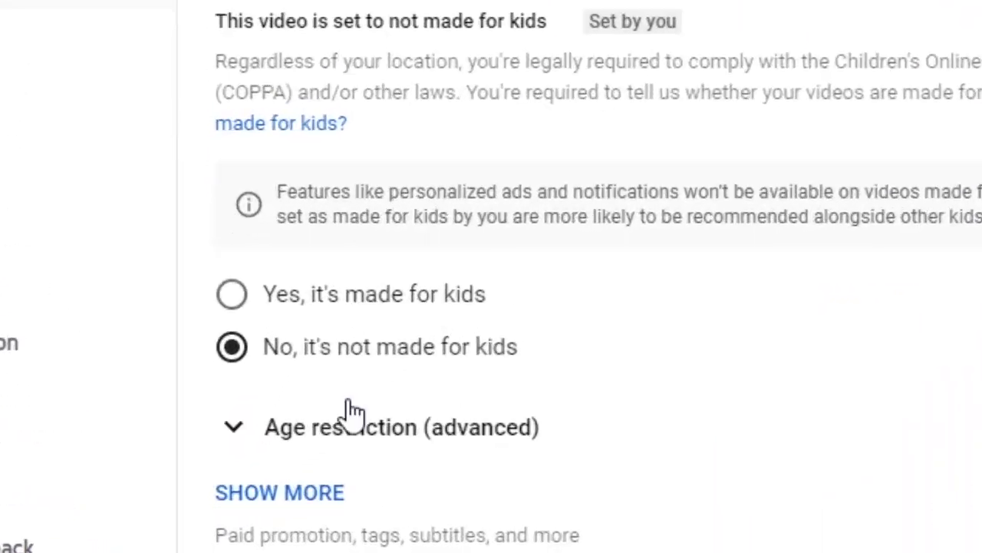
{"action": "left_click", "coordinate": [305, 492]}
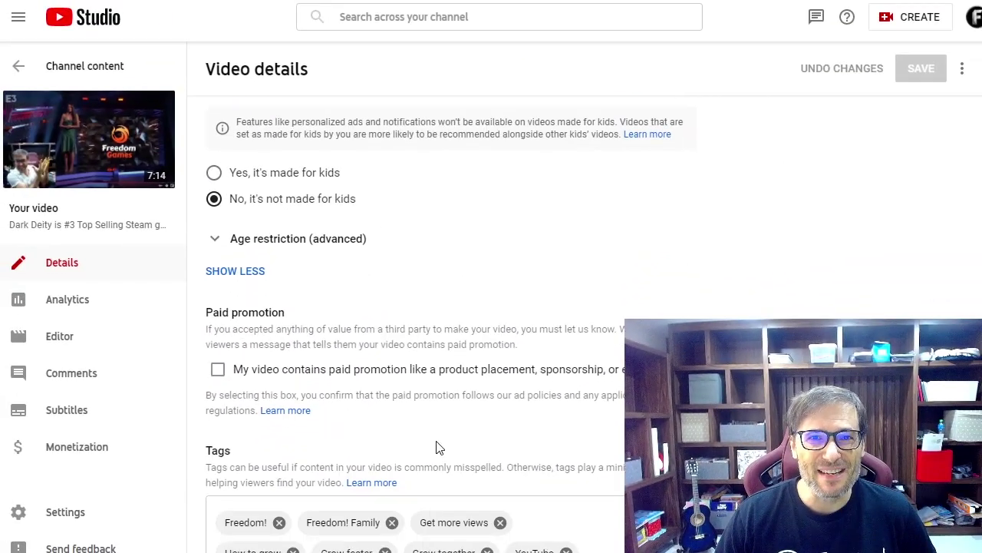
{"action": "scroll", "coordinate": [449, 435], "scroll_direction": "down", "scroll_amount": 4}
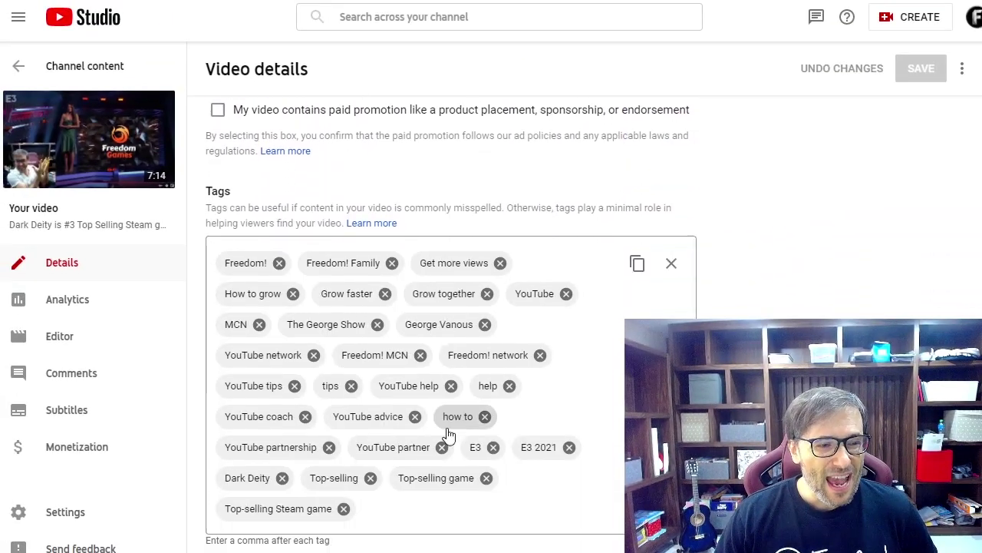
{"action": "scroll", "coordinate": [449, 435], "scroll_direction": "down", "scroll_amount": 3}
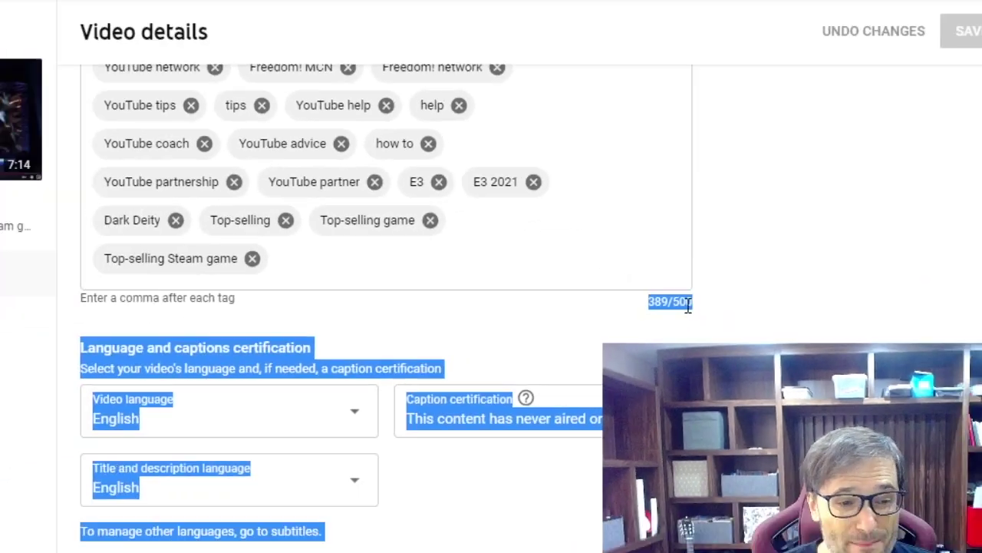
{"action": "left_click", "coordinate": [693, 286]}
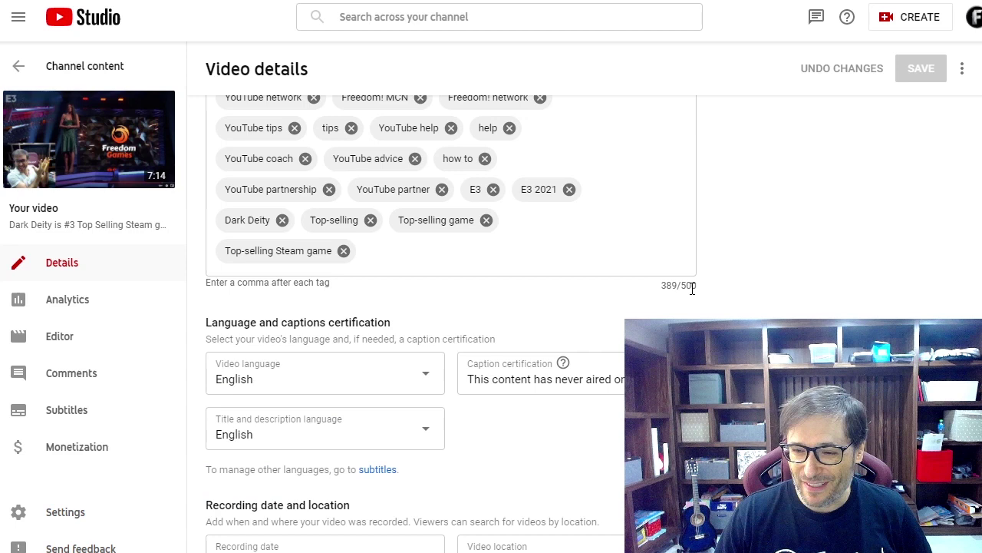
{"action": "scroll", "coordinate": [697, 285], "scroll_direction": "up", "scroll_amount": 2}
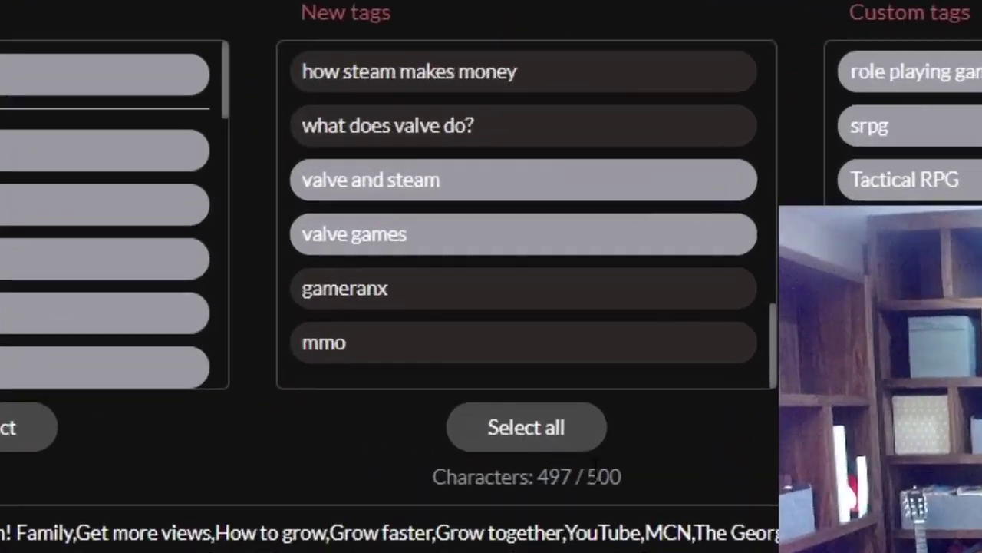
In the YouTube tags optimizer, examine the video ID, the custom tags and the tag character count.
{"action": "left_click_drag", "start_coordinate": [631, 486], "coordinate": [536, 486]}
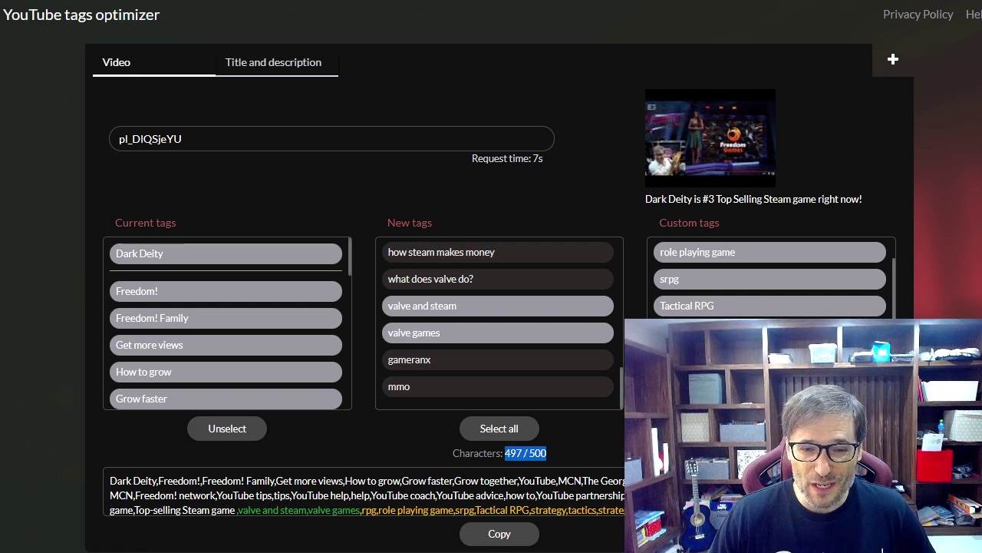
{"action": "left_click_drag", "start_coordinate": [183, 139], "coordinate": [119, 139]}
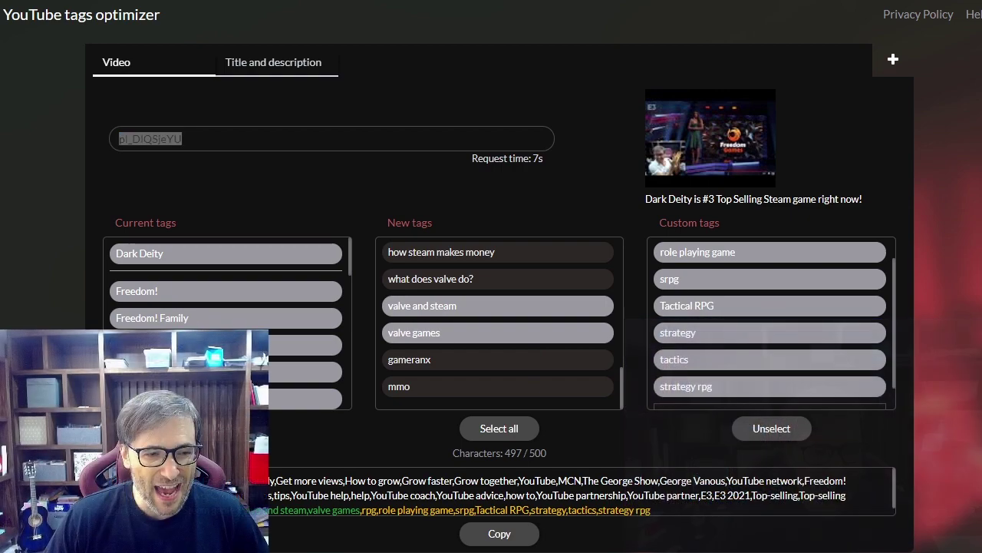
{"action": "scroll", "coordinate": [750, 311], "scroll_direction": "up", "scroll_amount": 1}
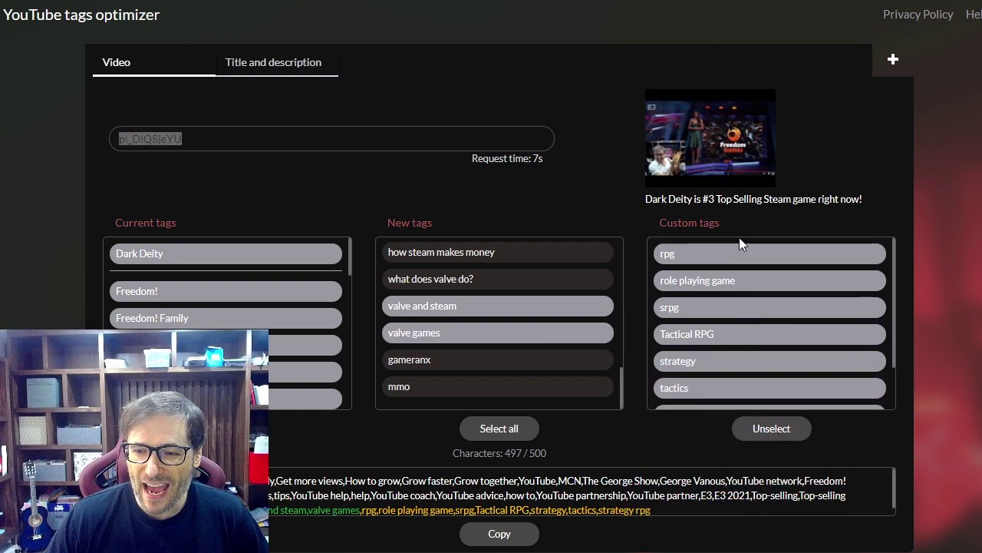
{"action": "scroll", "coordinate": [741, 263], "scroll_direction": "down", "scroll_amount": 2}
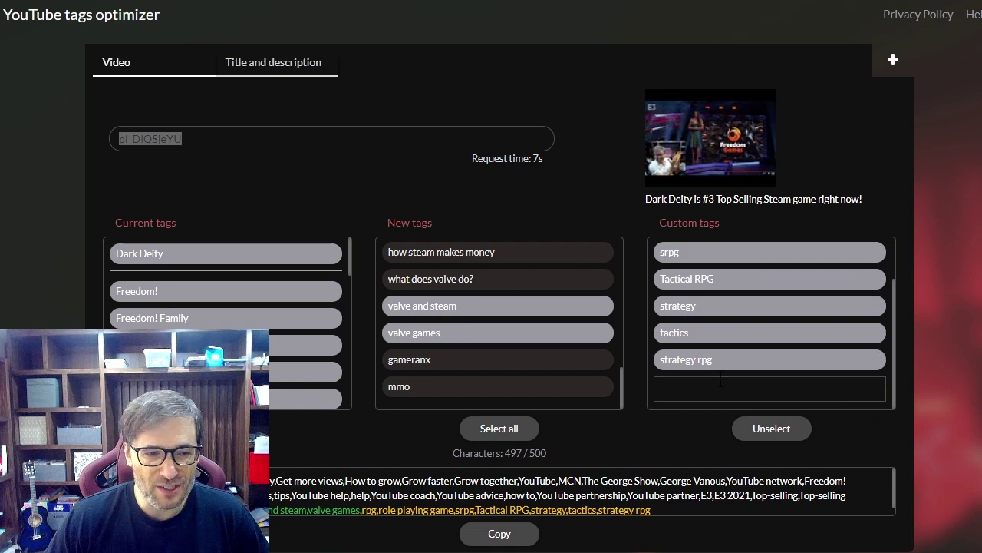
{"action": "scroll", "coordinate": [722, 380], "scroll_direction": "up", "scroll_amount": 2}
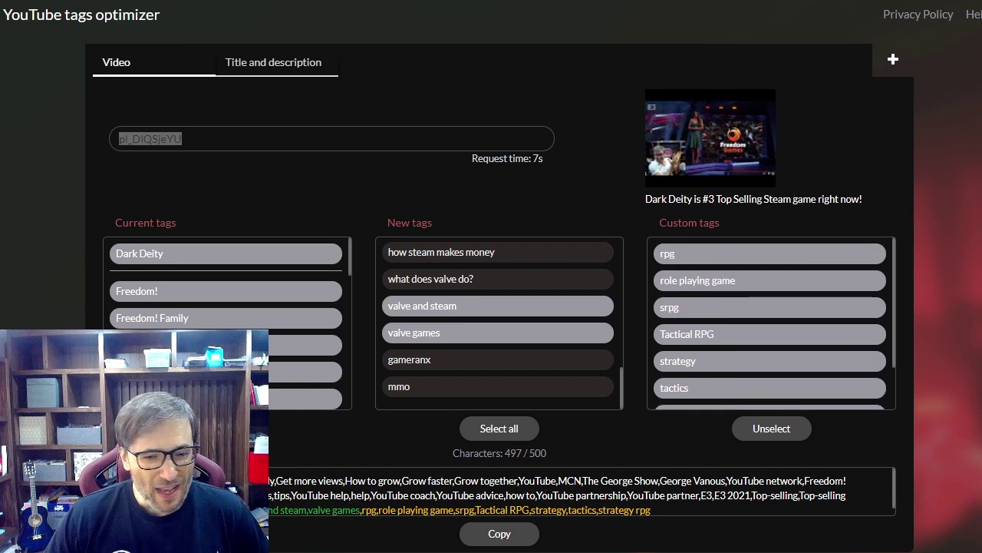
{"action": "left_click_drag", "start_coordinate": [548, 453], "coordinate": [504, 453]}
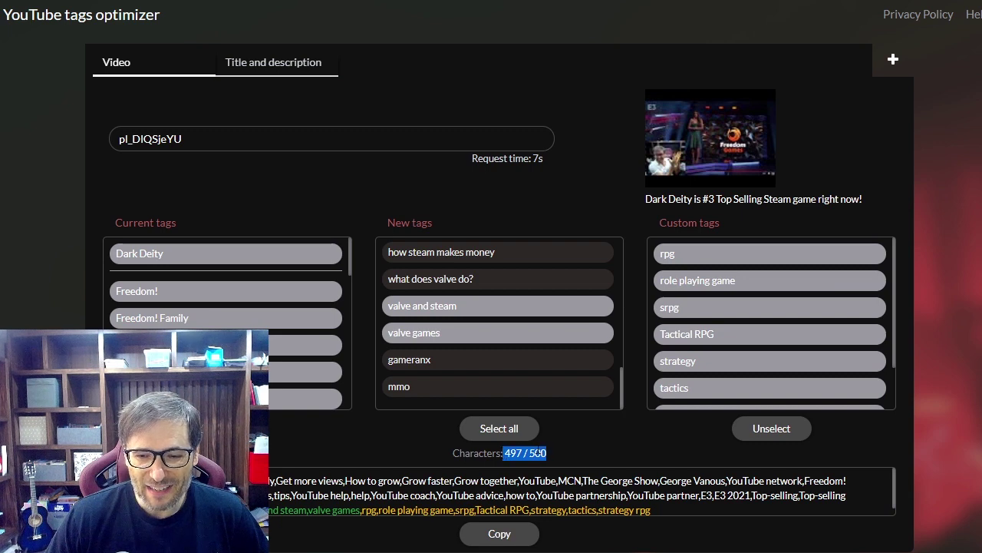
Copy the optimized tag list and use it to replace all of the video's tags in YouTube Studio.
{"action": "left_click", "coordinate": [491, 534]}
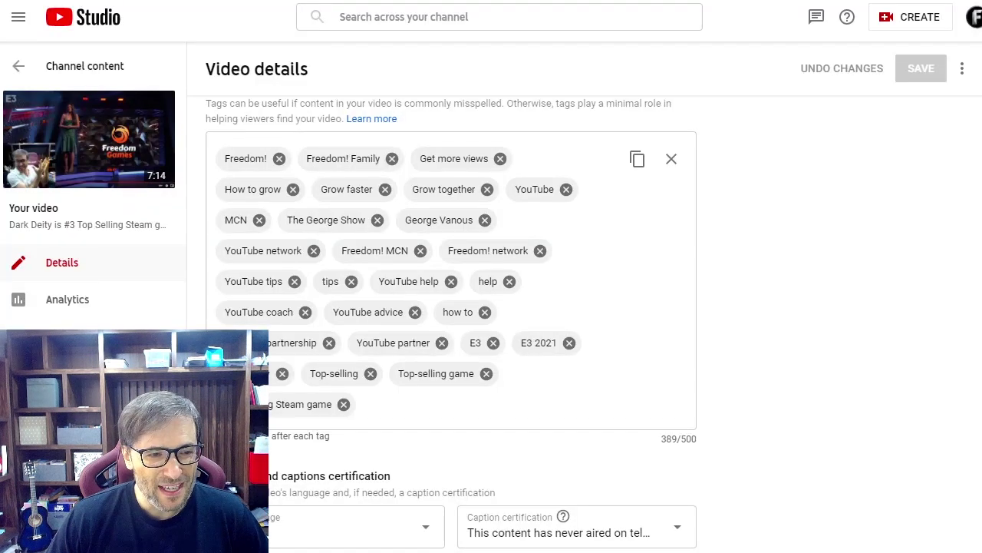
{"action": "left_click", "coordinate": [671, 159]}
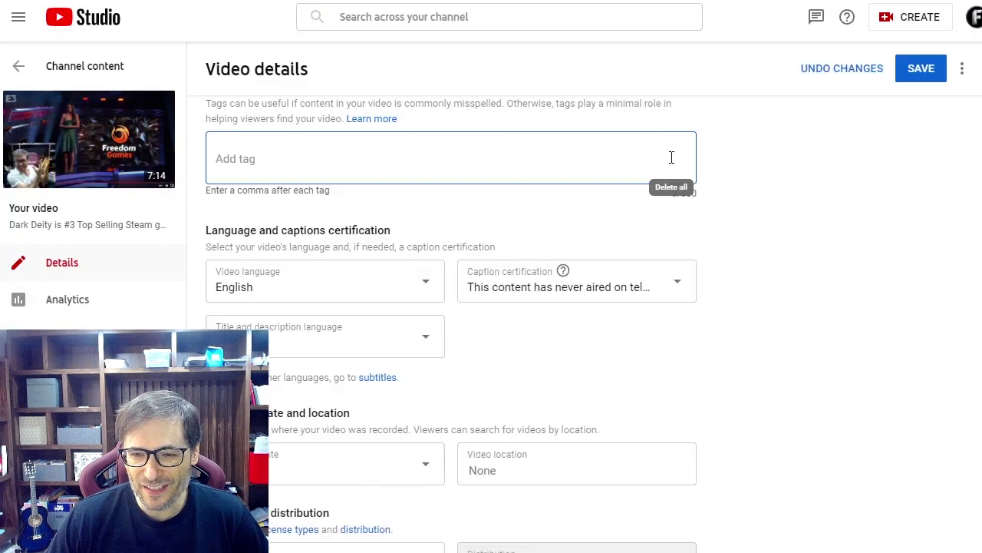
{"action": "left_click", "coordinate": [570, 167]}
{"action": "key", "text": "ctrl+v"}
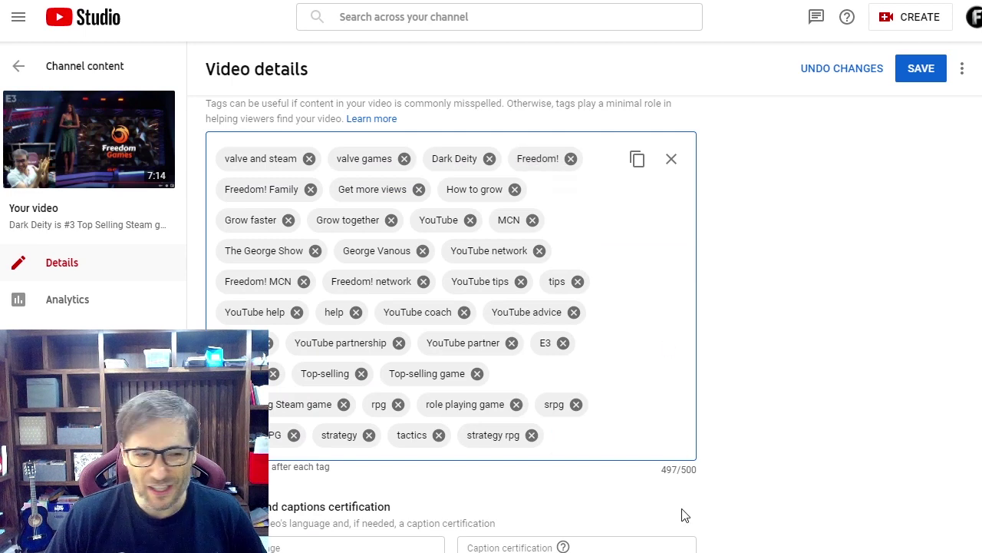
Check the tag character count and save the video details.
{"action": "left_click", "coordinate": [666, 468]}
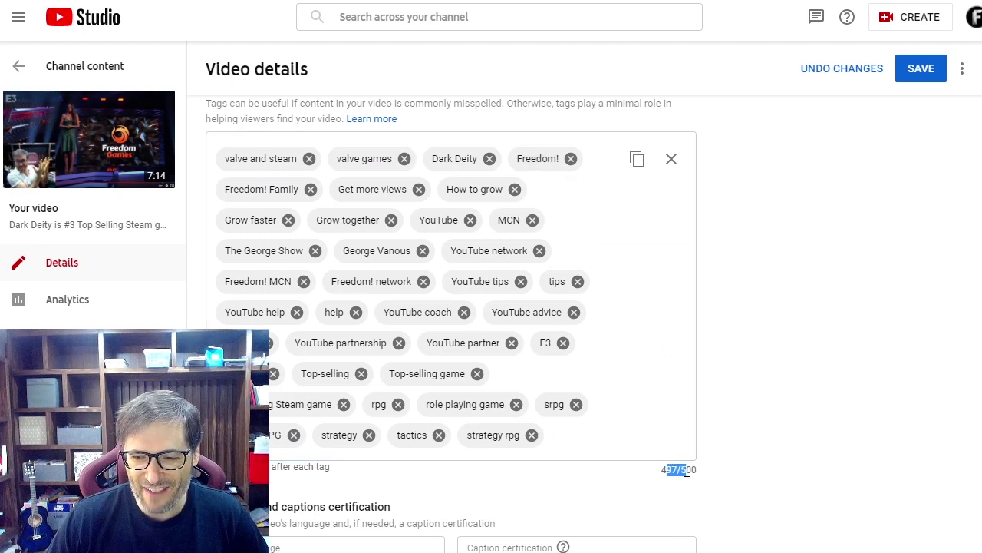
{"action": "mouse_move", "coordinate": [702, 476]}
{"action": "left_mouse_down"}
{"action": "mouse_move", "coordinate": [657, 467]}
{"action": "mouse_move", "coordinate": [695, 471]}
{"action": "left_mouse_up"}
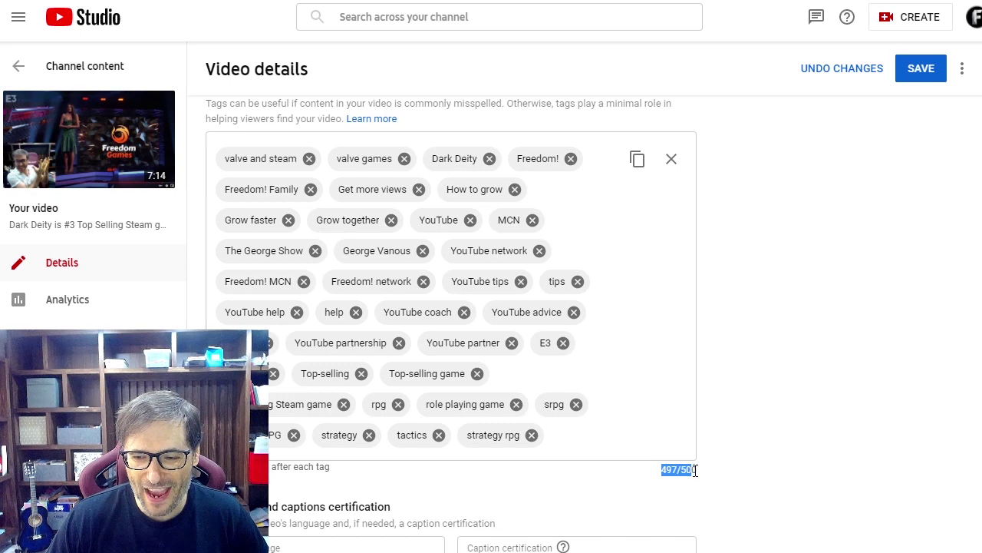
{"action": "left_click", "coordinate": [920, 66]}
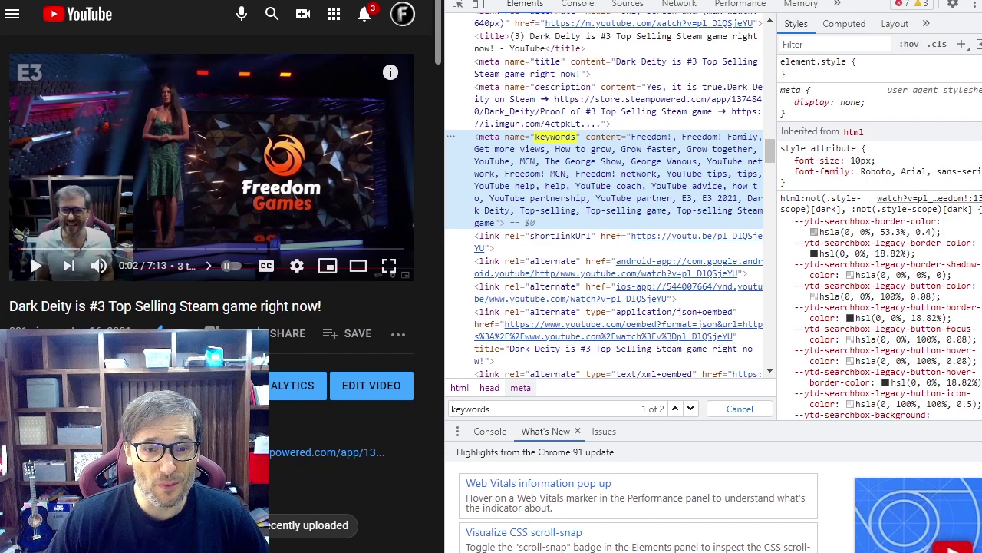
Reload the video's YouTube watch page, pause playback and inspect the keywords meta tag in its page source.
{"action": "key", "text": "F5"}
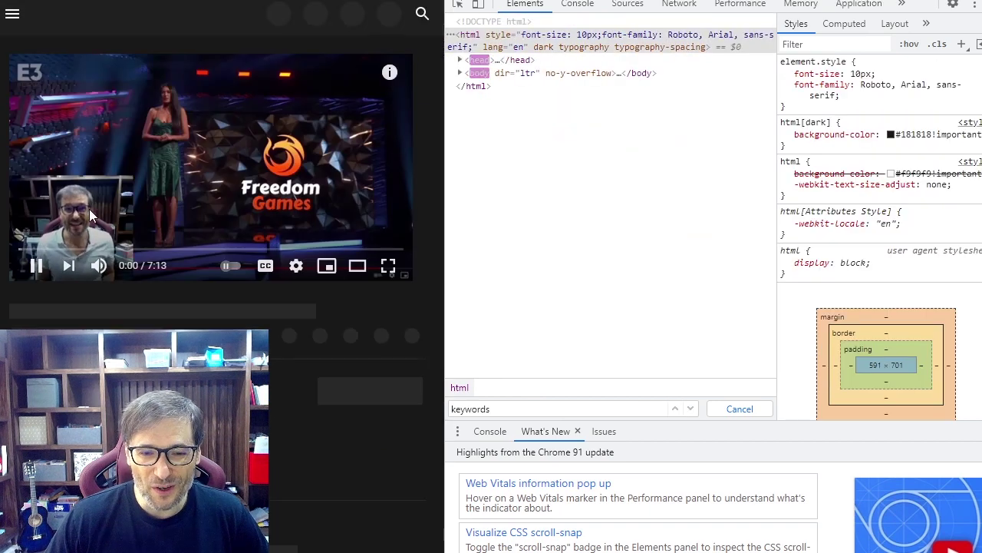
{"action": "left_click", "coordinate": [36, 266]}
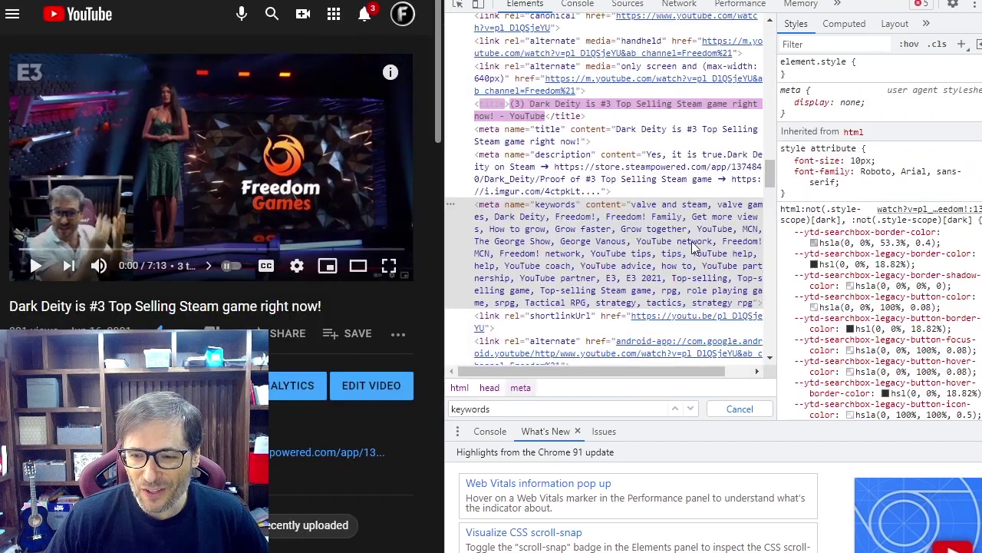
{"action": "scroll", "coordinate": [693, 247], "scroll_direction": "down", "scroll_amount": 2}
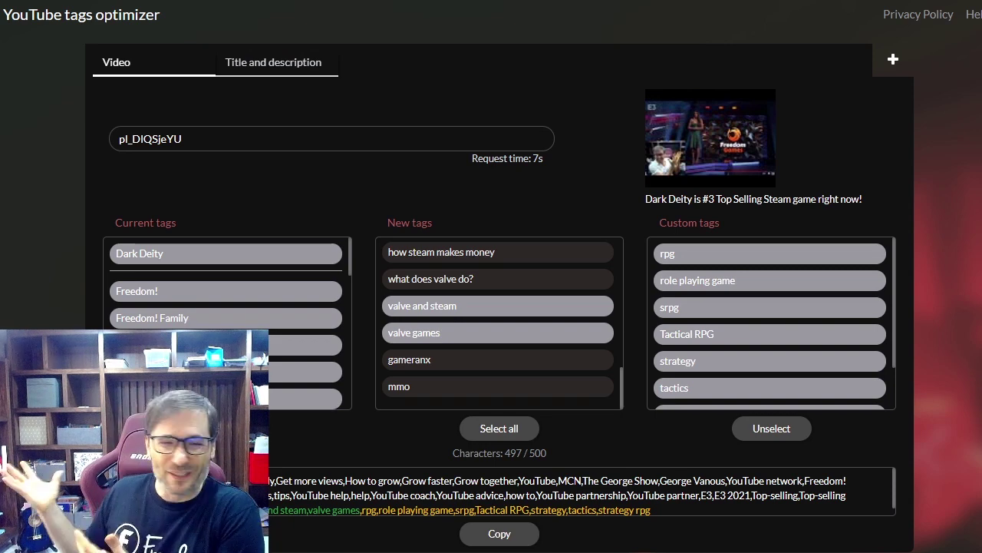
{"action": "left_click", "coordinate": [891, 61]}
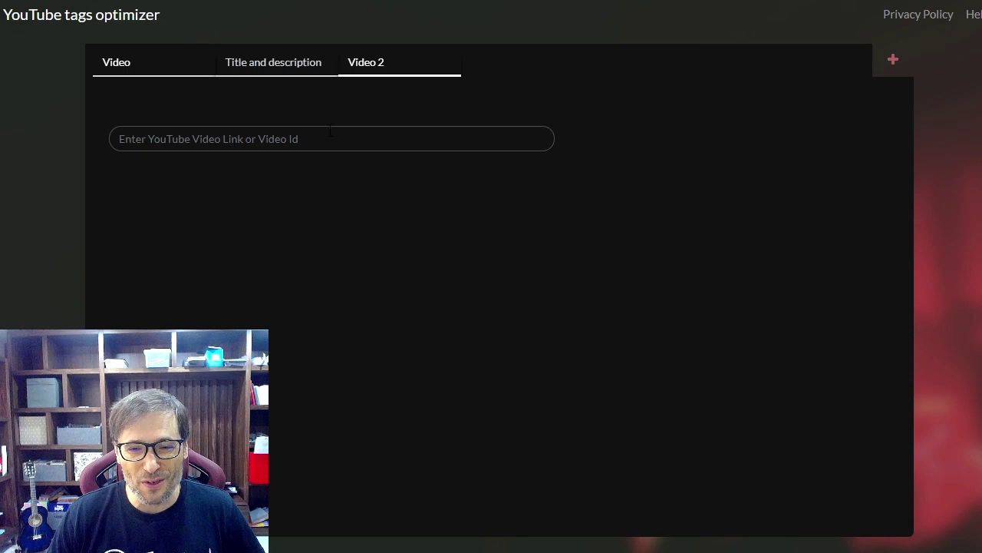
{"action": "left_click", "coordinate": [315, 138]}
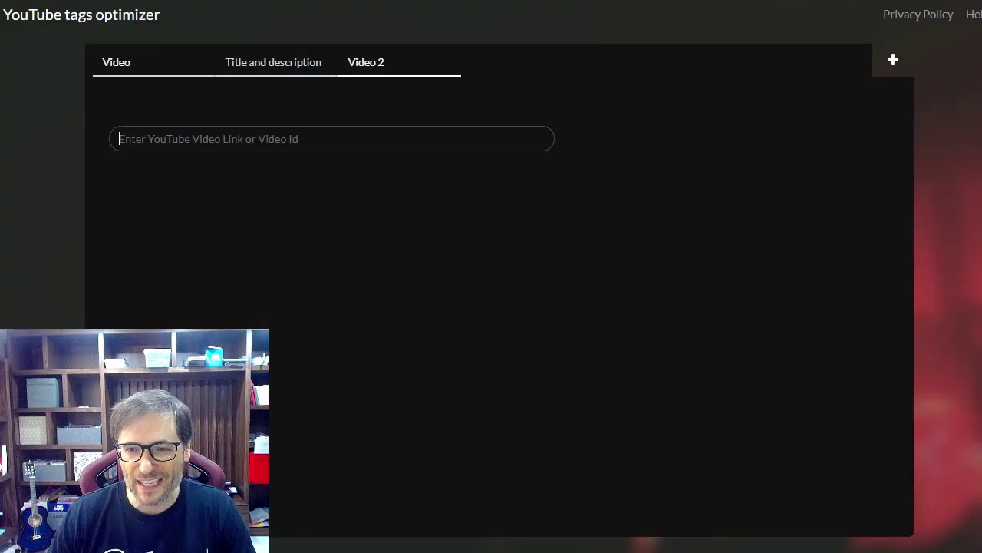
{"action": "left_click", "coordinate": [280, 139]}
{"action": "key", "text": "ctrl+v"}
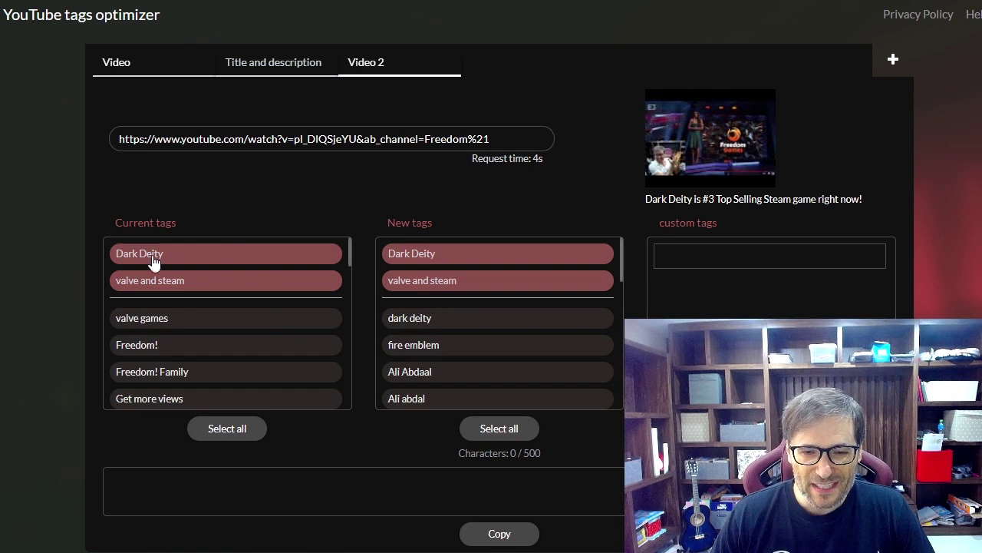
Select the new tags "how steam works", "what is steam" and "what does valve do?", and try to add all current tags.
{"action": "scroll", "coordinate": [476, 298], "scroll_direction": "down", "scroll_amount": 15}
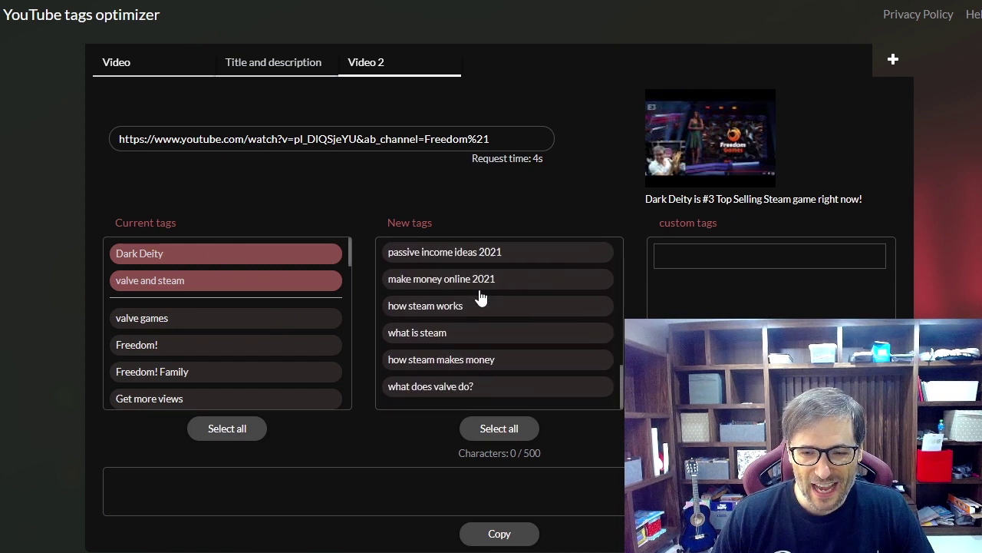
{"action": "left_click", "coordinate": [440, 309]}
{"action": "left_click", "coordinate": [443, 337]}
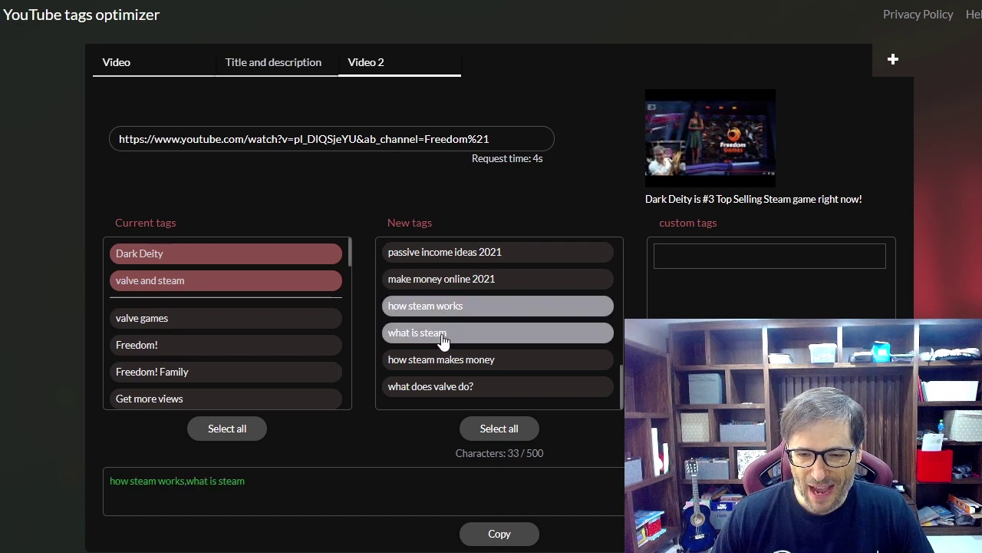
{"action": "left_click", "coordinate": [437, 387]}
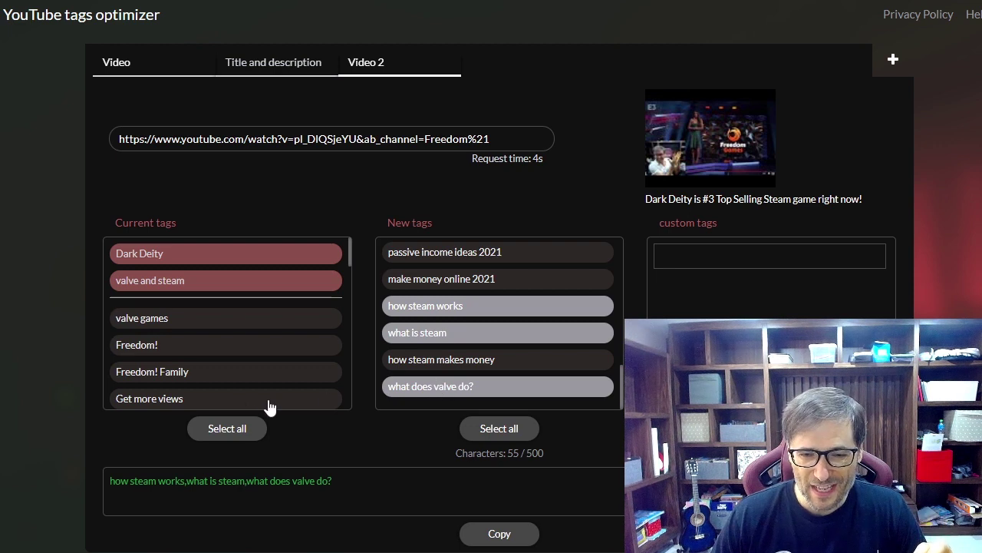
{"action": "left_click", "coordinate": [227, 429]}
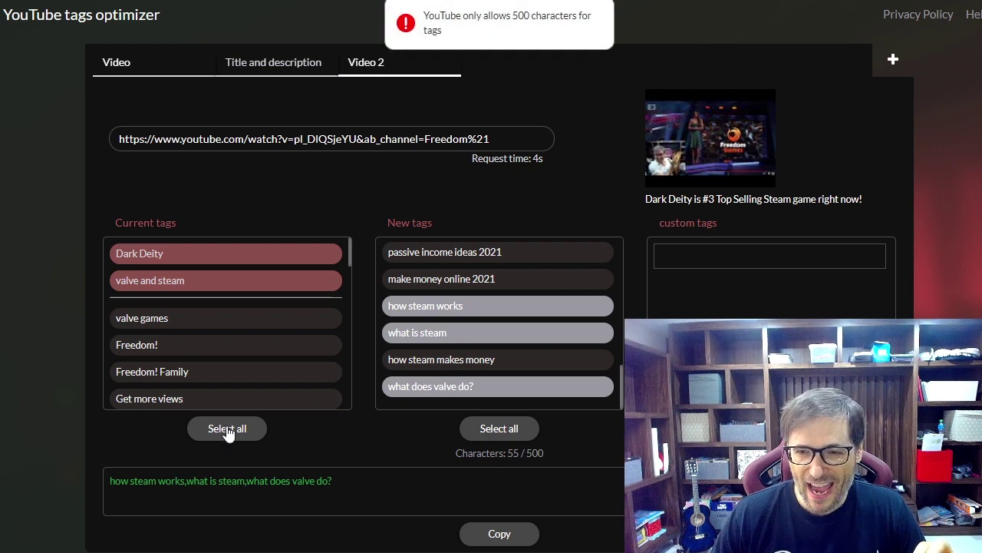
Deselect the new tags "what does valve do?", "what is steam" and "how steam works".
{"action": "left_click", "coordinate": [516, 393]}
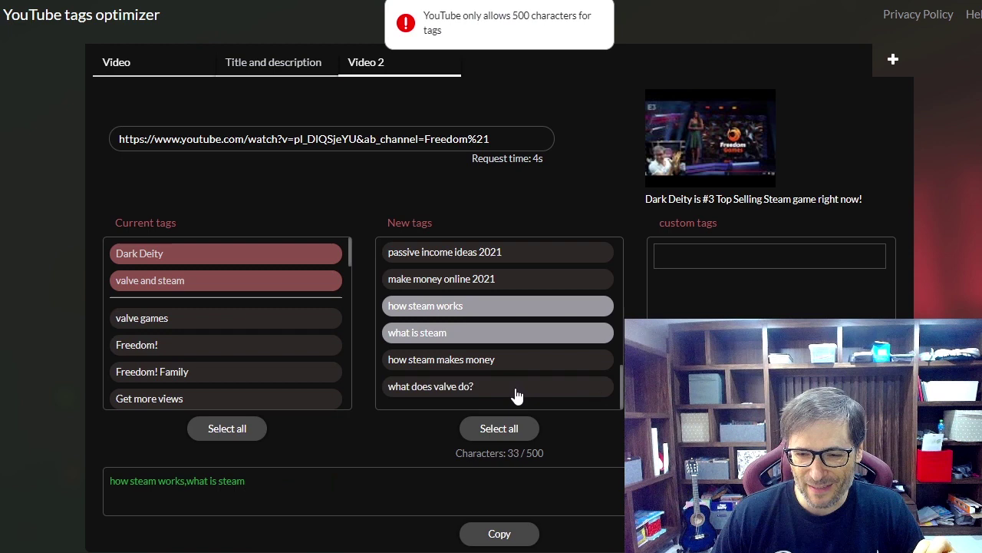
{"action": "left_click", "coordinate": [482, 334]}
{"action": "left_click", "coordinate": [469, 311]}
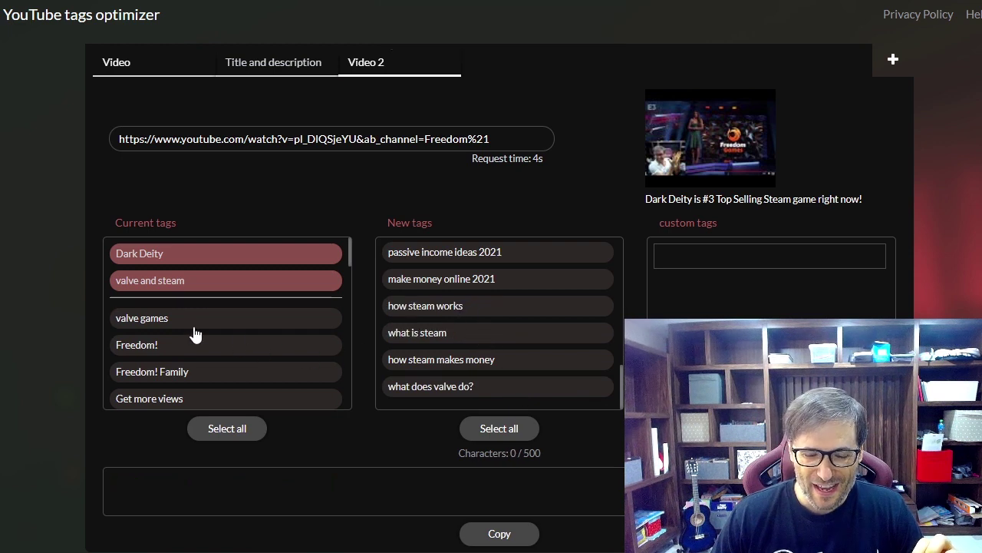
Select all current tags except Get more views, How to grow, Grow faster, Grow together, YouTube, MCN and The George Show, and check the character count.
{"action": "scroll", "coordinate": [210, 317], "scroll_direction": "down", "scroll_amount": 2}
{"action": "left_click", "coordinate": [225, 428]}
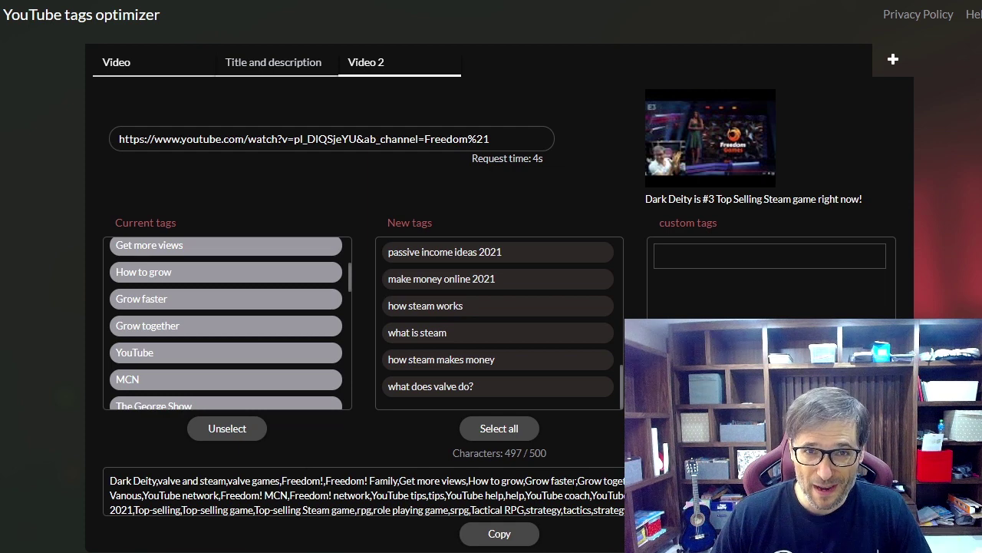
{"action": "left_click", "coordinate": [236, 354]}
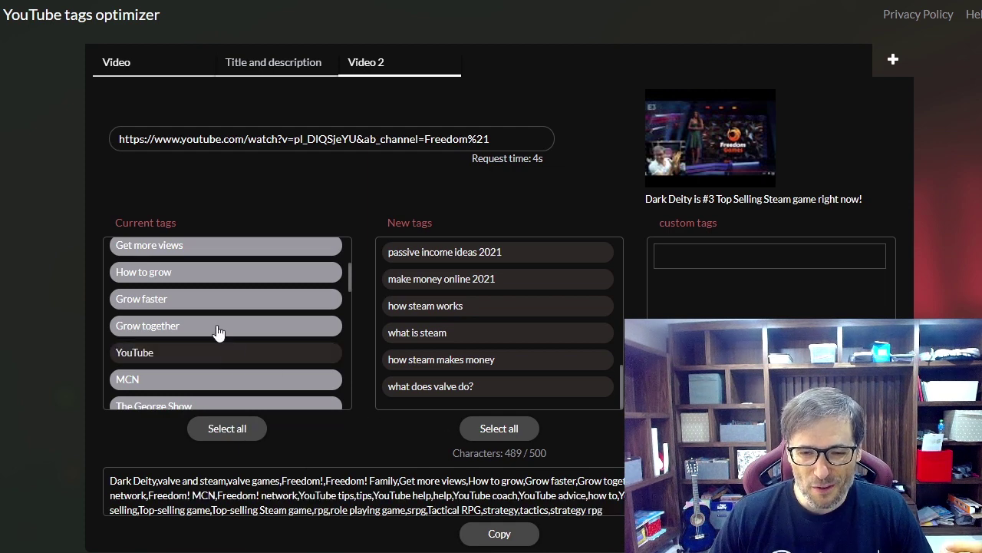
{"action": "left_click", "coordinate": [215, 327]}
{"action": "left_click", "coordinate": [216, 304]}
{"action": "left_click", "coordinate": [209, 272]}
{"action": "left_click", "coordinate": [205, 247]}
{"action": "left_click", "coordinate": [217, 380]}
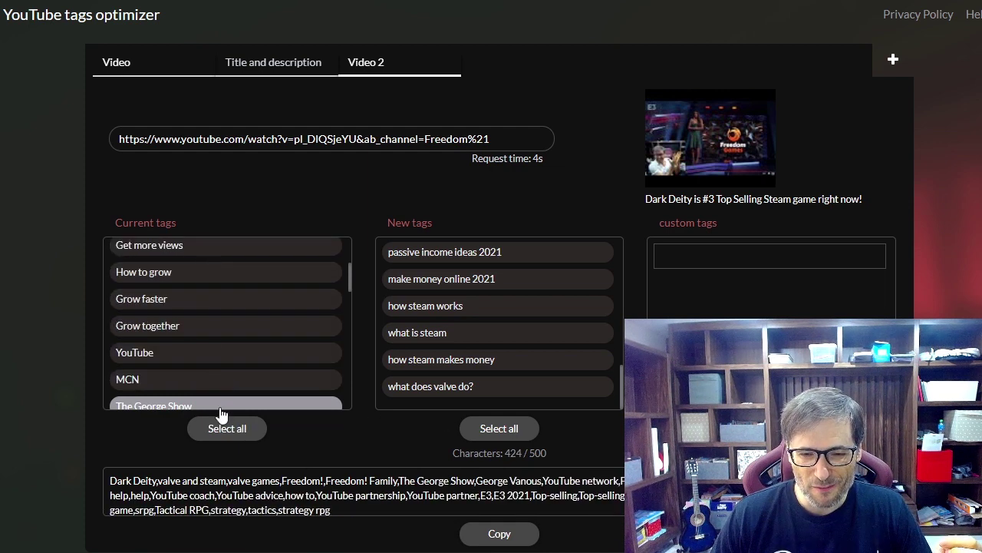
{"action": "left_click", "coordinate": [220, 404]}
{"action": "left_click_drag", "start_coordinate": [510, 453], "coordinate": [535, 453]}
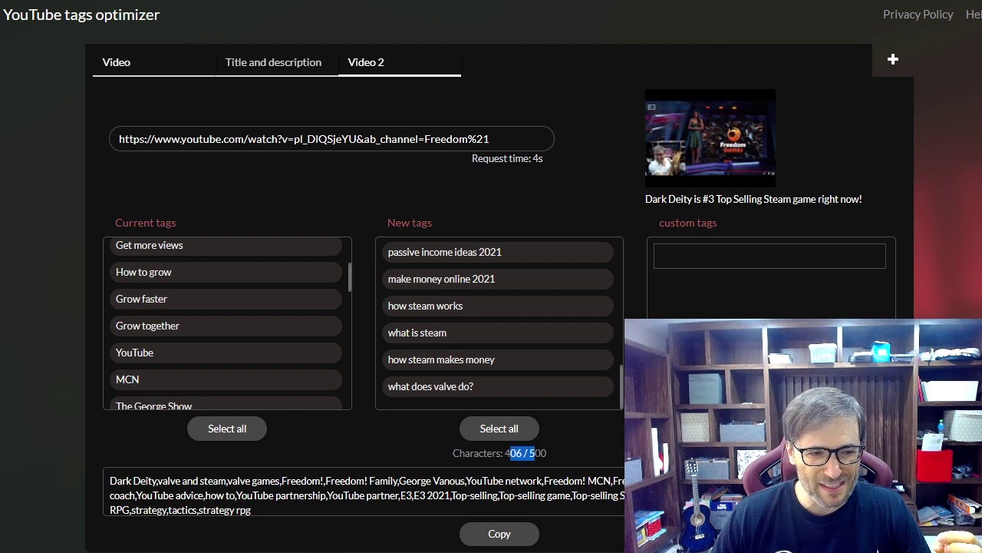
Select the new tags "what is steam", "how steam makes money" and "how steam works", and highlight them in the combined tag list.
{"action": "left_click", "coordinate": [432, 335]}
{"action": "left_click", "coordinate": [435, 361]}
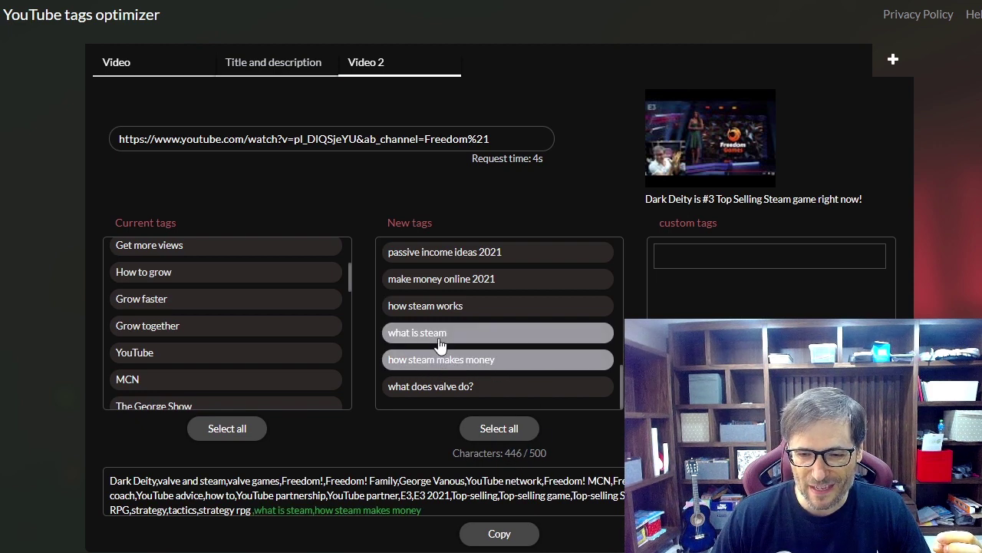
{"action": "left_click", "coordinate": [426, 309]}
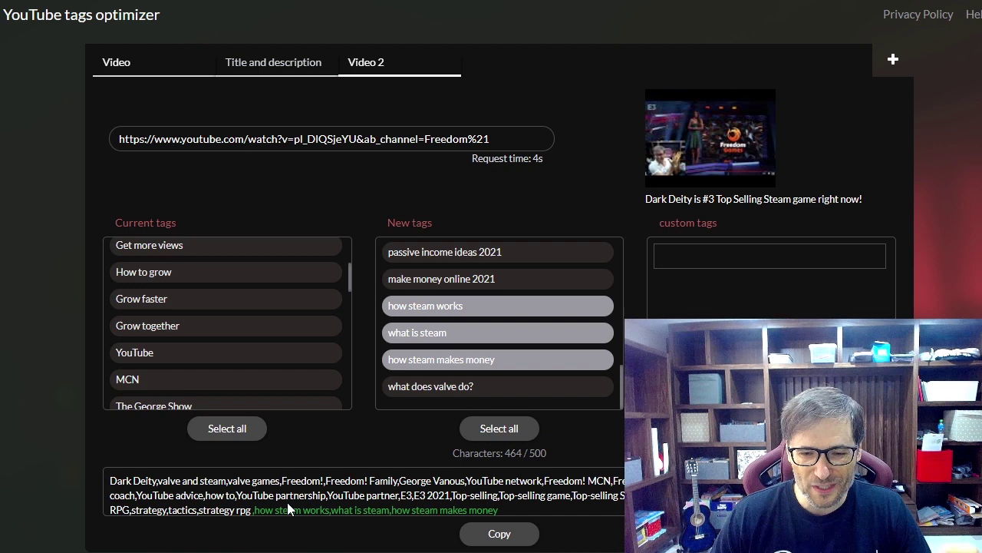
{"action": "left_click_drag", "start_coordinate": [254, 509], "coordinate": [494, 503]}
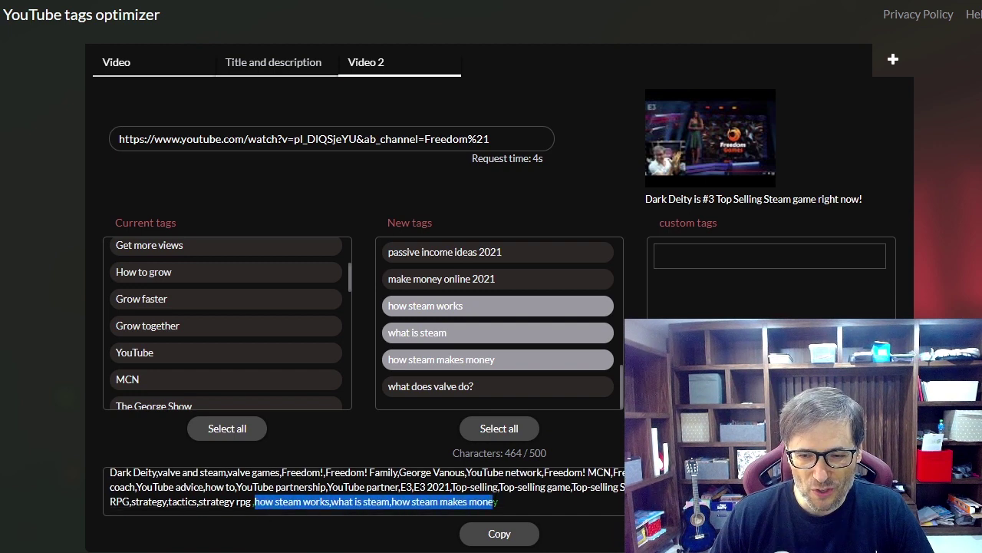
Add the custom tags "srpg" and "strategic role playing game" for the second video.
{"action": "left_click", "coordinate": [680, 257]}
{"action": "type", "text": "srpg"}
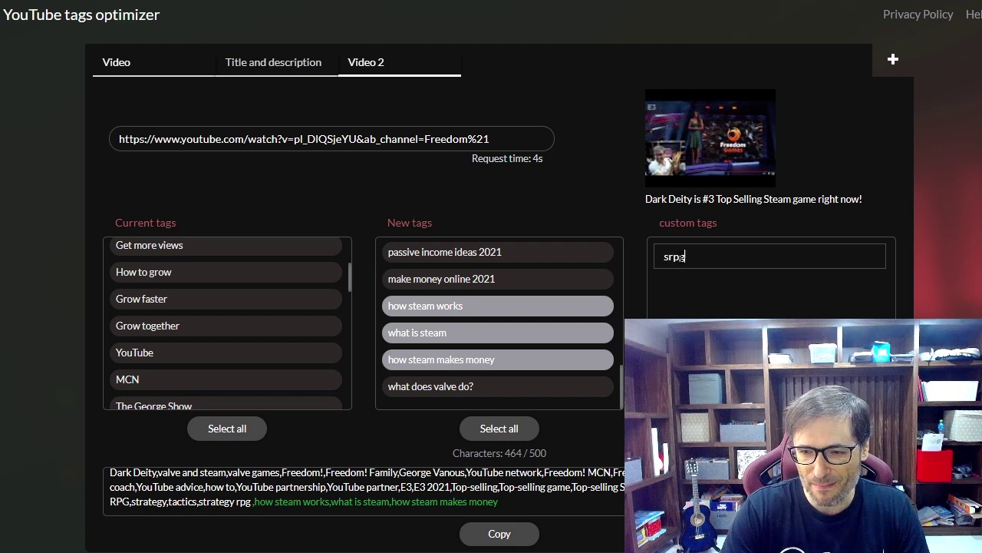
{"action": "key", "text": "Return"}
{"action": "type", "text": "strateg"}
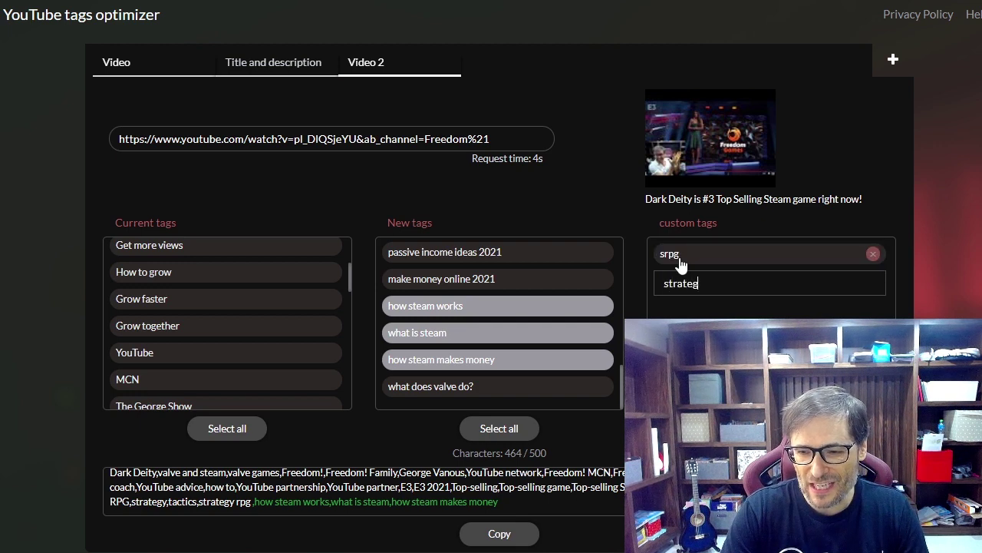
{"action": "type", "text": "ic role playing game"}
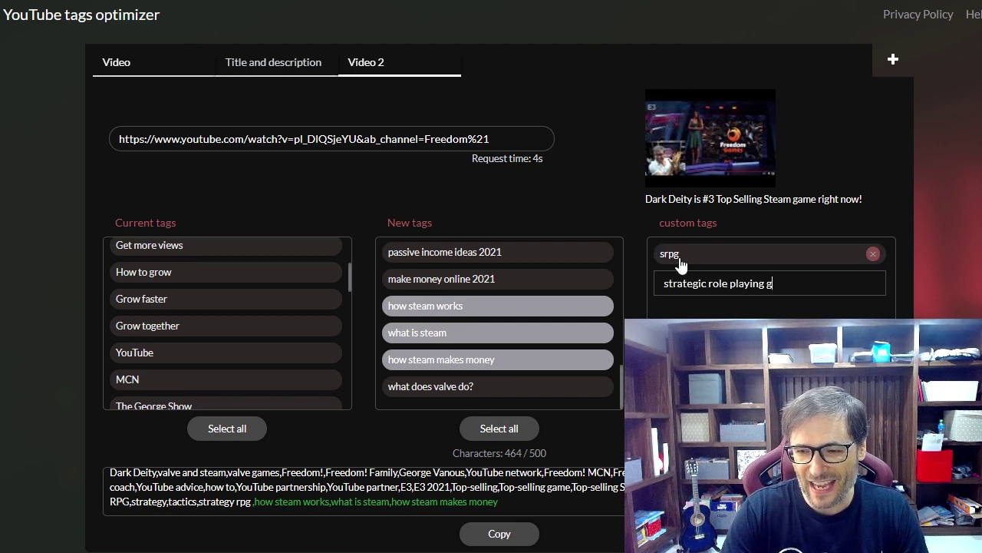
{"action": "key", "text": "Return"}
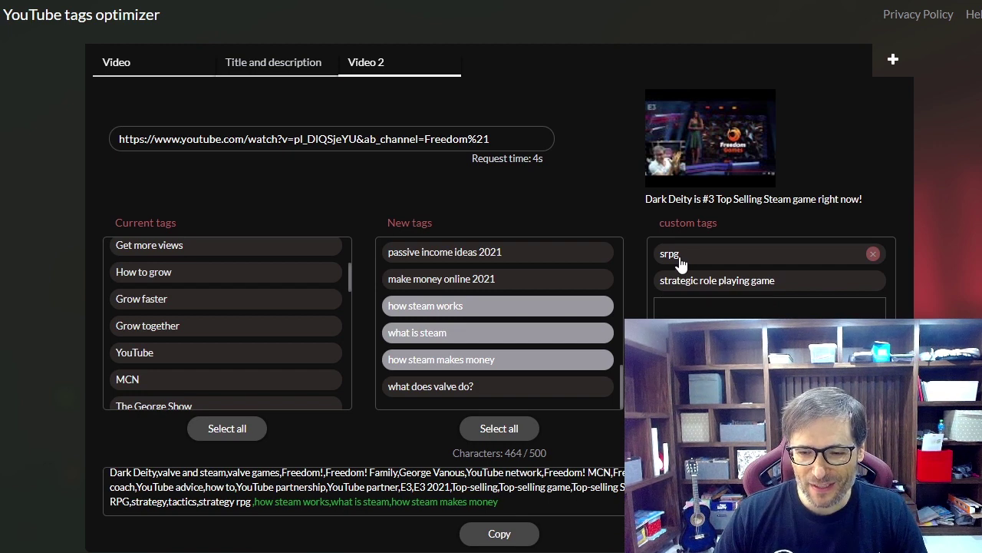
Include both custom tags in the combined tag list and copy the full list.
{"action": "left_click", "coordinate": [680, 262]}
{"action": "left_click", "coordinate": [680, 281]}
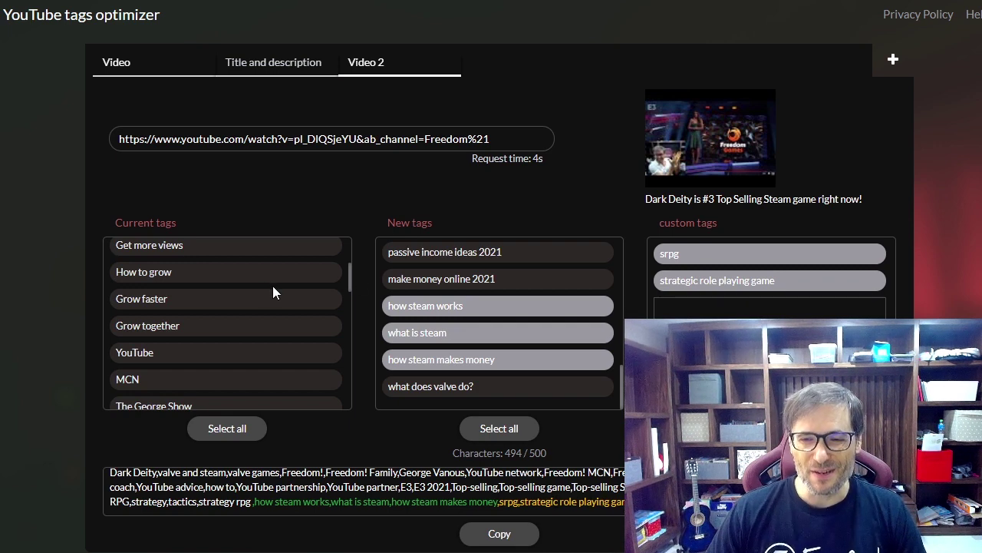
{"action": "left_click", "coordinate": [498, 535]}
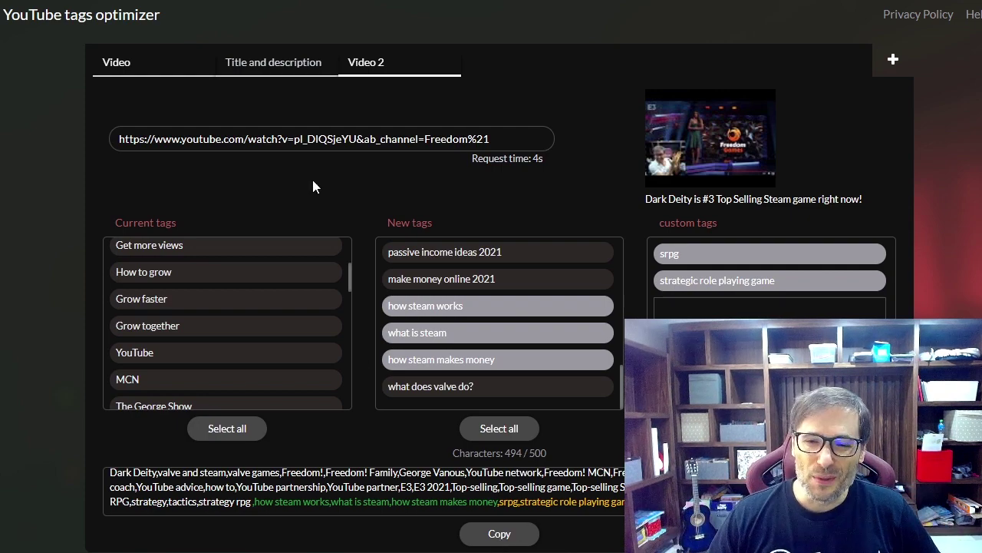
Start a tag request by title and description, with the title "My Dark Deity gameplay review".
{"action": "left_click", "coordinate": [258, 67]}
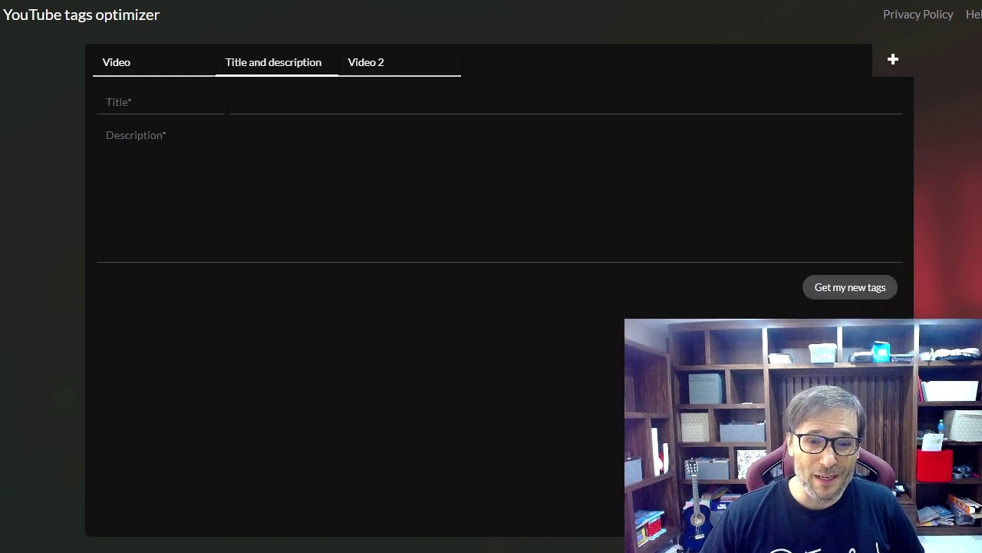
{"action": "left_click", "coordinate": [211, 110]}
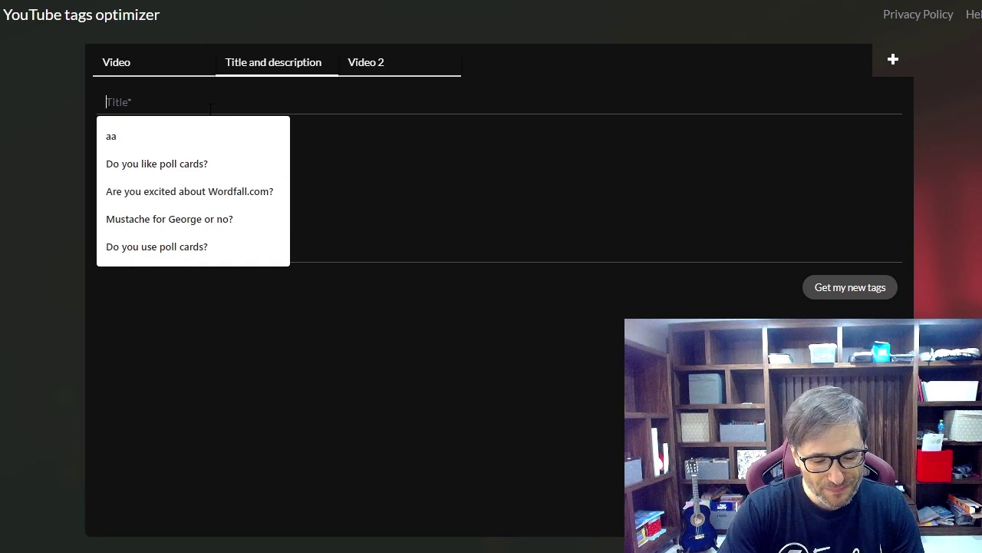
{"action": "type", "text": "My G"}
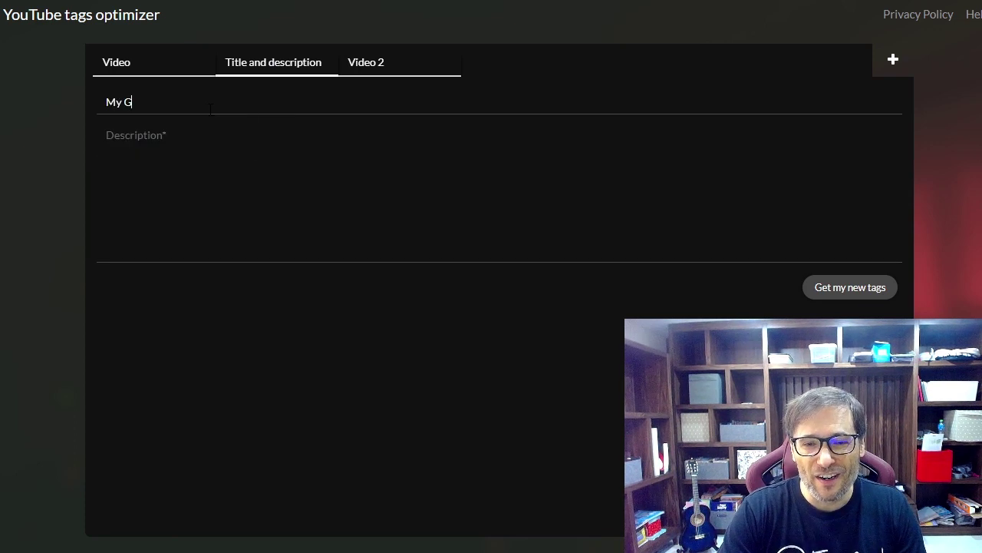
{"action": "key", "text": "BackSpace"}
{"action": "type", "text": "Dark Deity"}
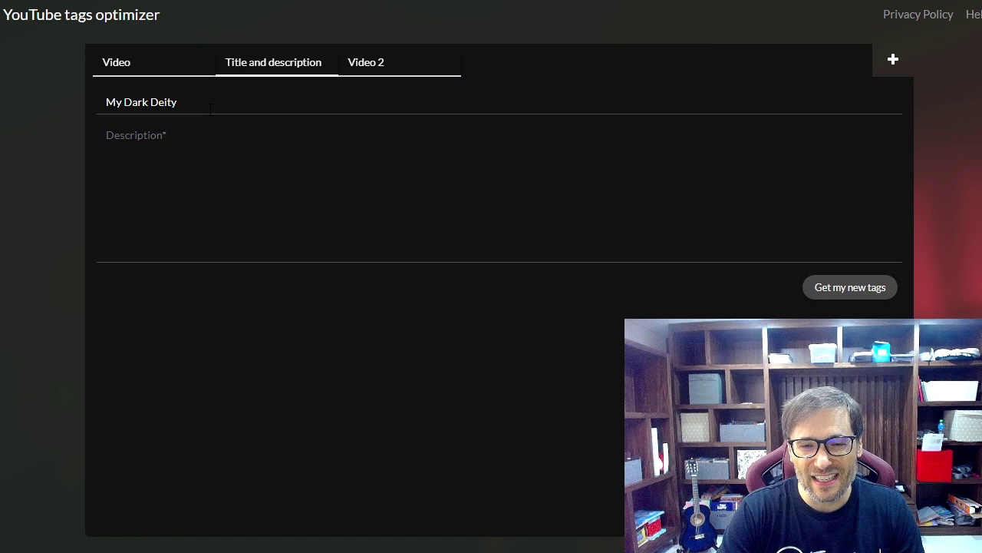
{"action": "type", "text": " gameplay review"}
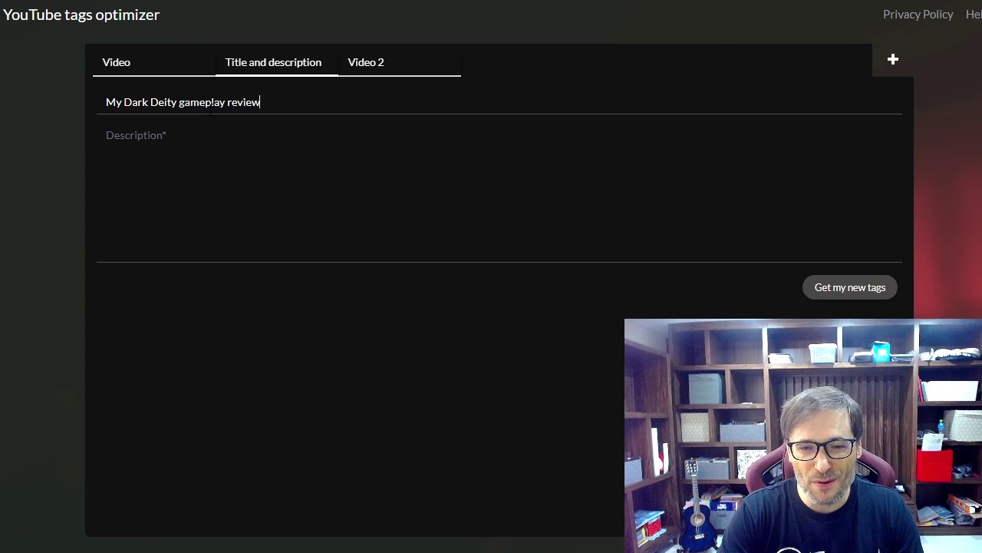
Enter the description "THis is my gameplay review" and generate new tags.
{"action": "type", "text": "THis is my "}
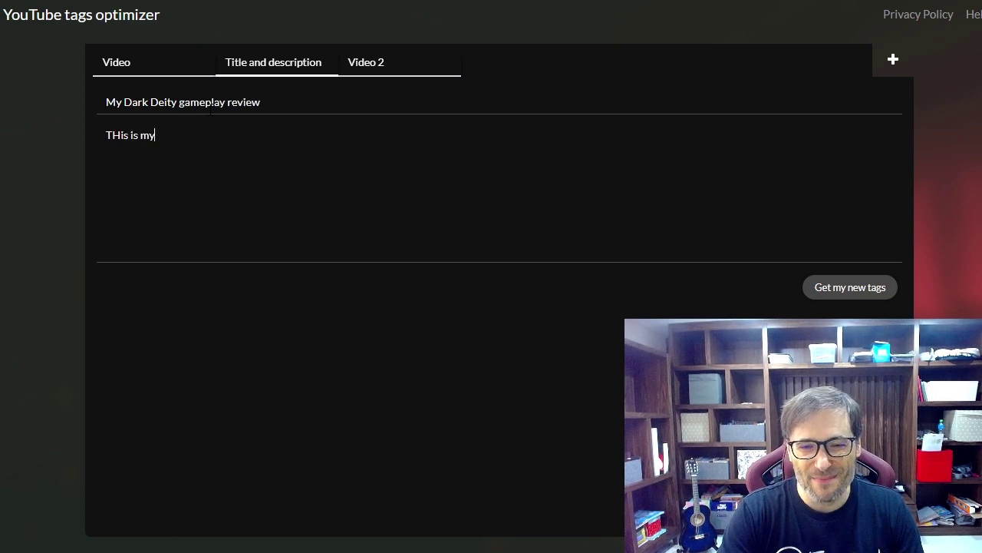
{"action": "type", "text": "gamepl"}
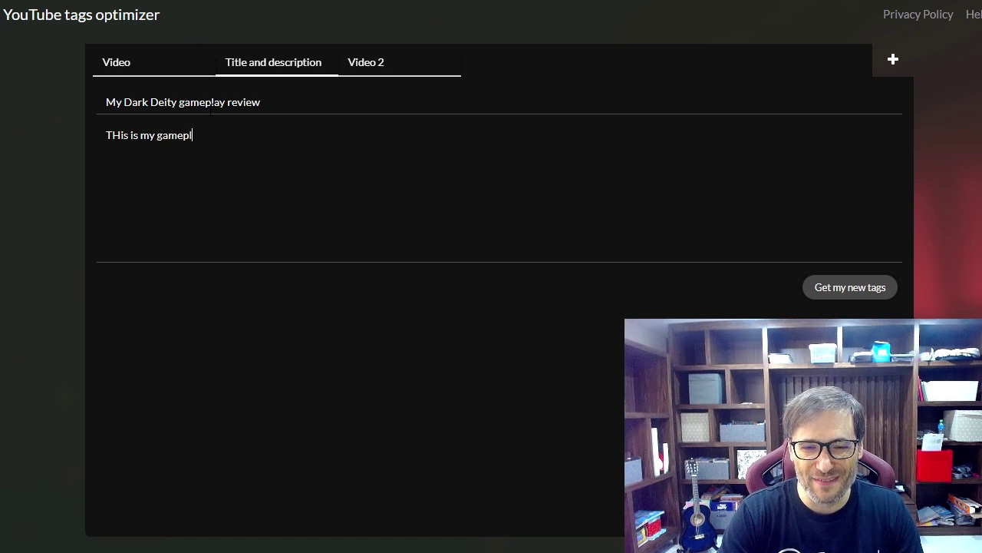
{"action": "type", "text": "ay review"}
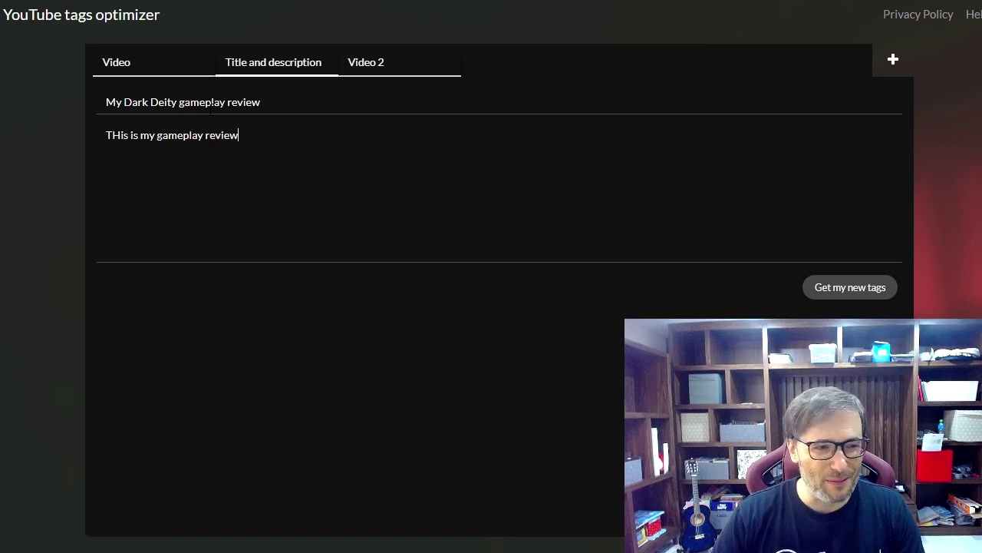
{"action": "left_click", "coordinate": [852, 287]}
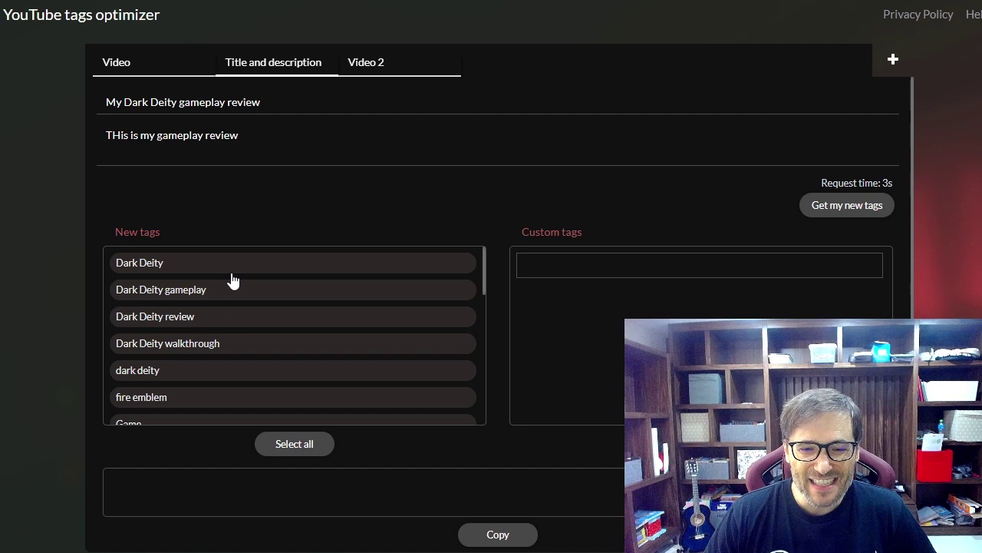
Select all generated new tags except "Dark Deity free download" and copy the resulting tag list.
{"action": "left_click", "coordinate": [294, 444]}
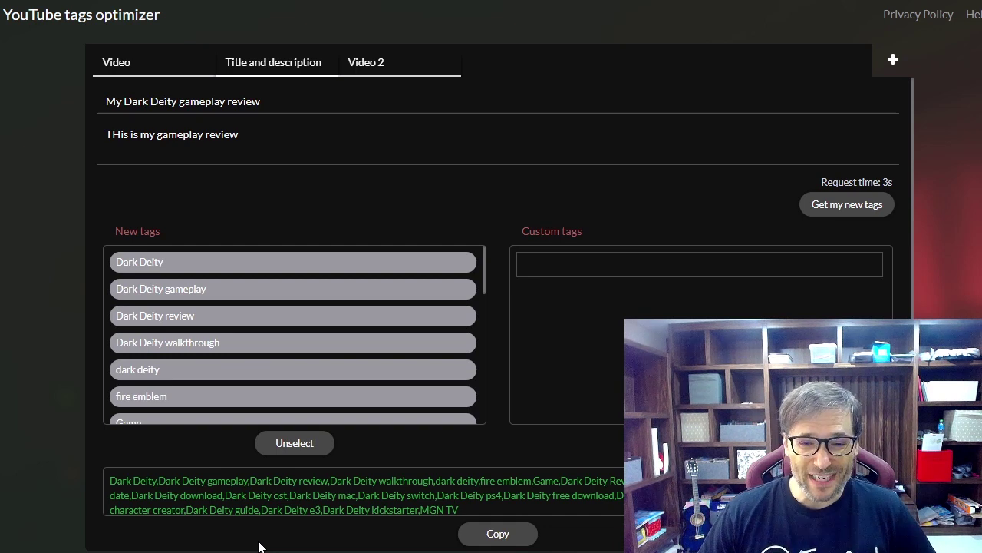
{"action": "scroll", "coordinate": [285, 348], "scroll_direction": "down", "scroll_amount": 10}
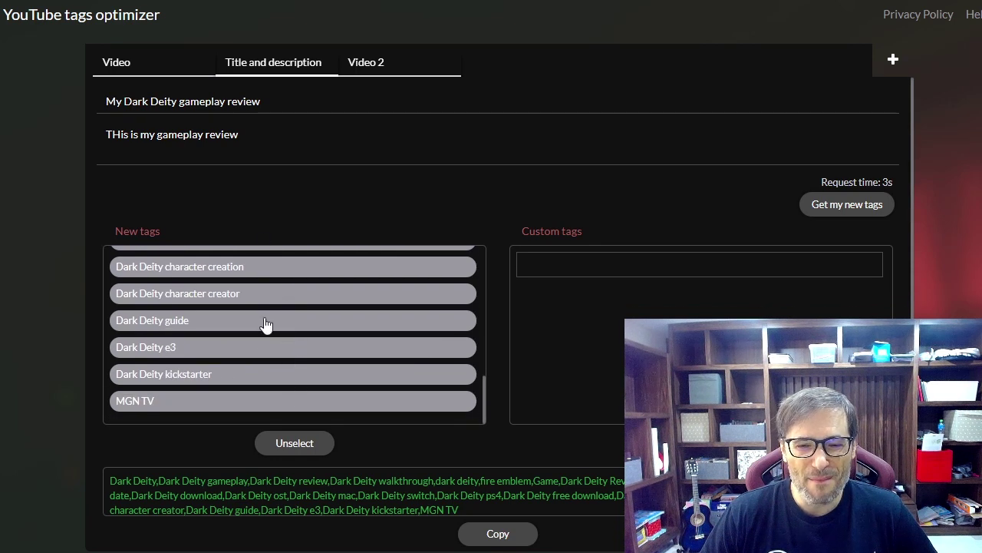
{"action": "scroll", "coordinate": [222, 330], "scroll_direction": "up", "scroll_amount": 1}
{"action": "scroll", "coordinate": [221, 332], "scroll_direction": "up", "scroll_amount": 2}
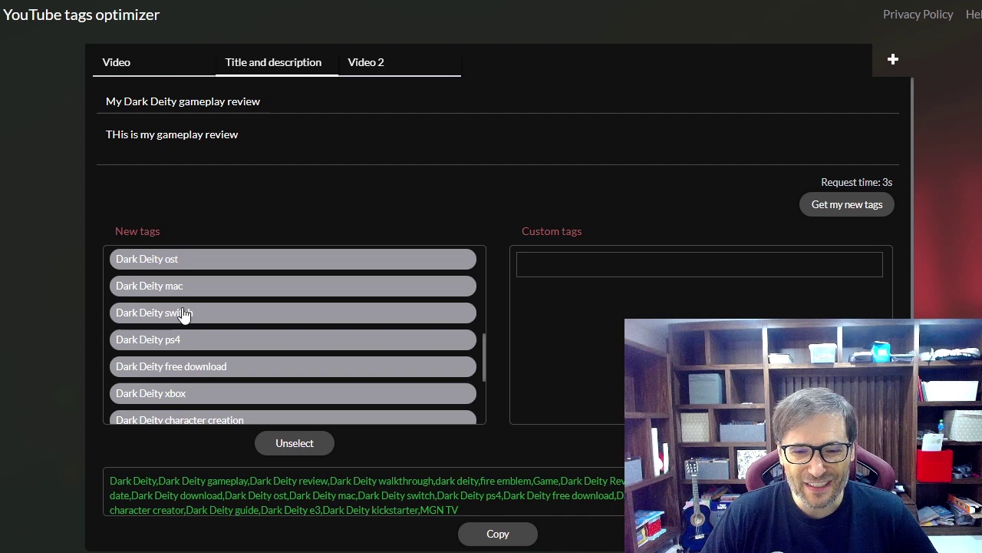
{"action": "scroll", "coordinate": [189, 289], "scroll_direction": "down", "scroll_amount": 2}
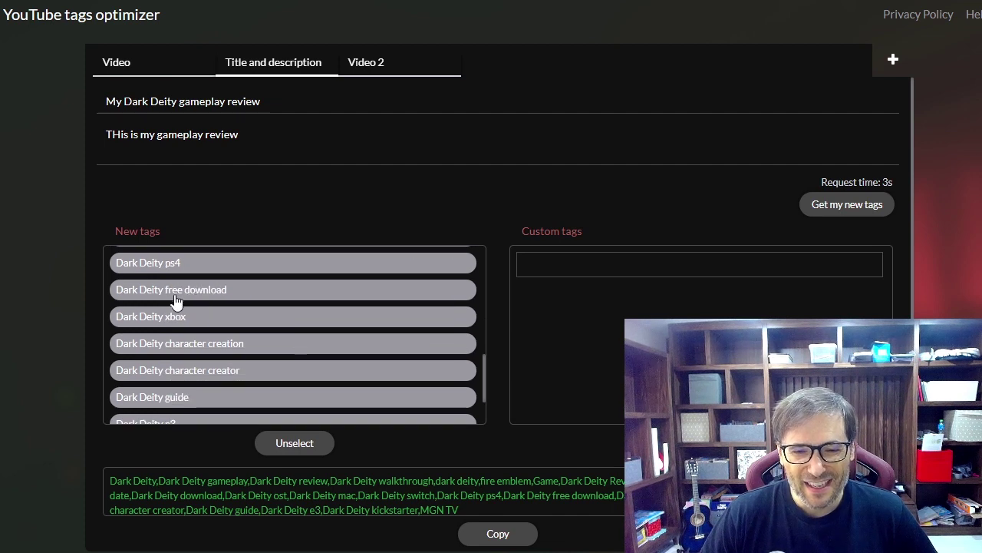
{"action": "scroll", "coordinate": [213, 301], "scroll_direction": "down", "scroll_amount": 1}
{"action": "scroll", "coordinate": [208, 308], "scroll_direction": "up", "scroll_amount": 1}
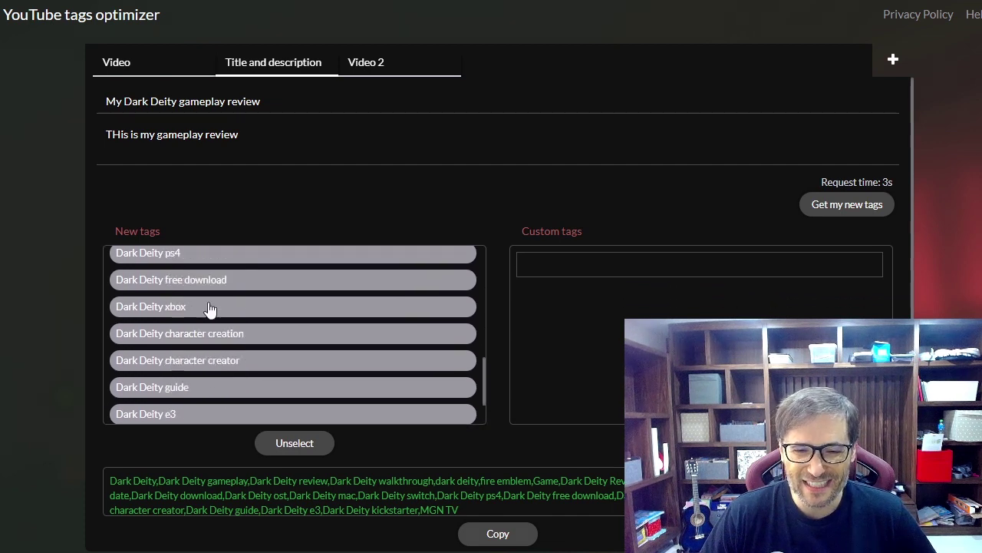
{"action": "left_click", "coordinate": [192, 289]}
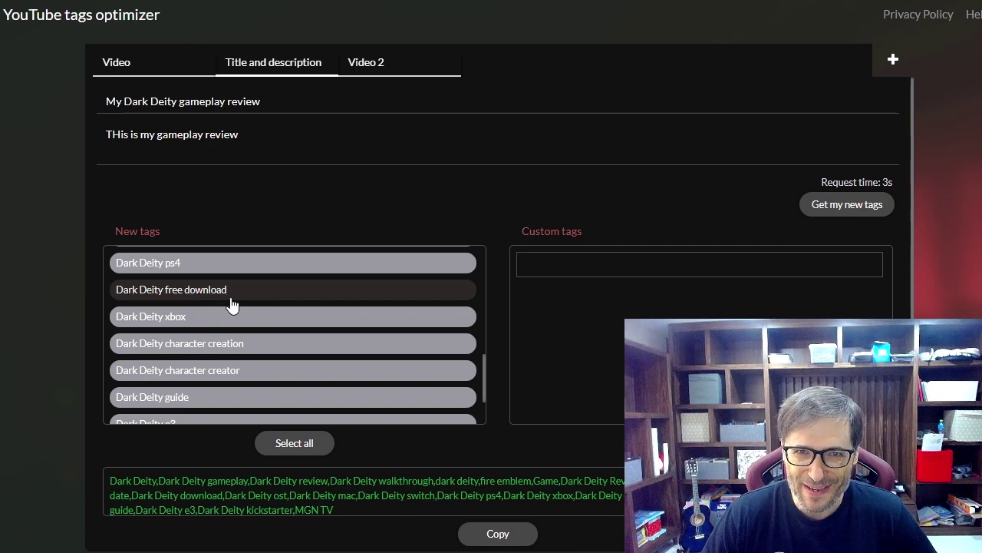
{"action": "scroll", "coordinate": [242, 327], "scroll_direction": "down", "scroll_amount": 2}
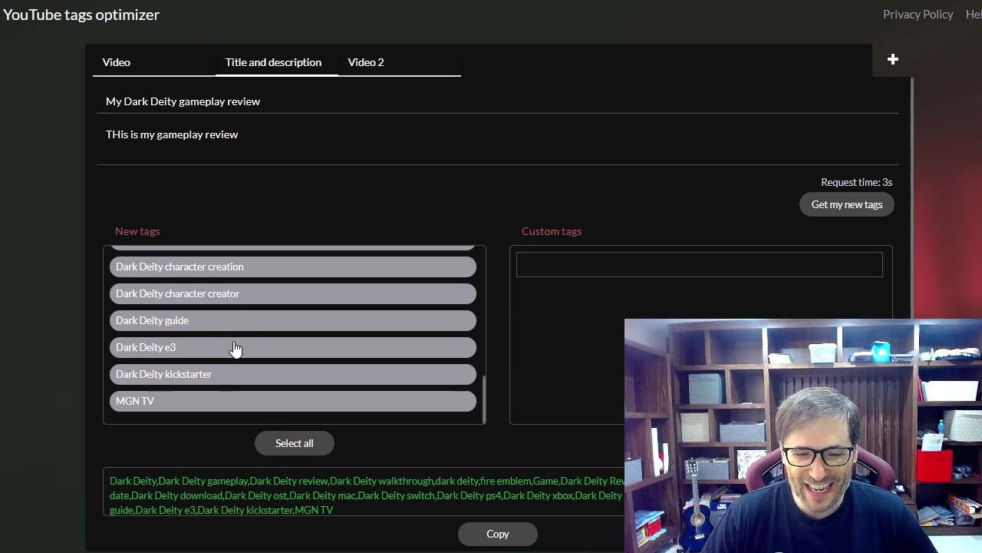
{"action": "left_click", "coordinate": [495, 535]}
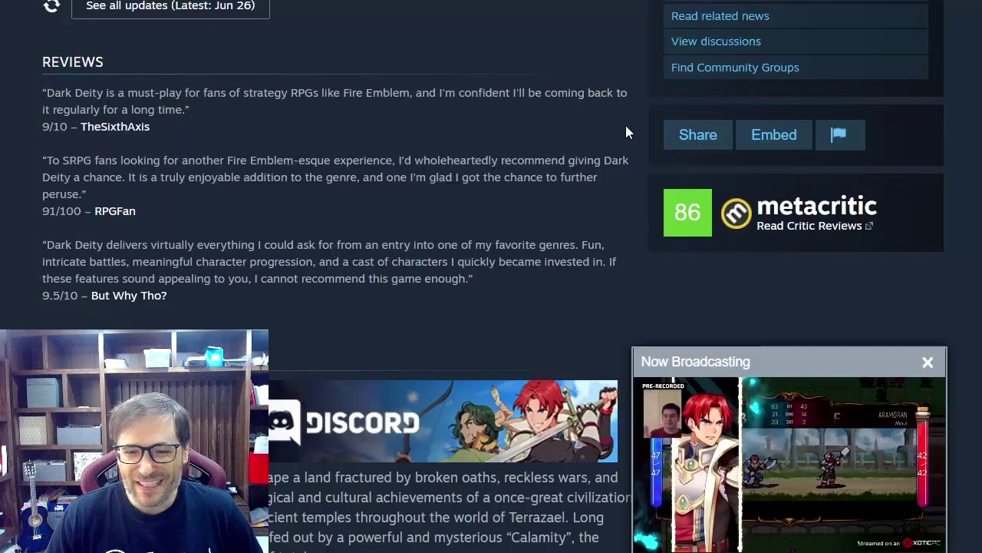
On the Dark Deity Steam store page, look through the game details and reviews, and open its Metacritic critic reviews.
{"action": "scroll", "coordinate": [491, 331], "scroll_direction": "up", "scroll_amount": 10}
{"action": "scroll", "coordinate": [493, 326], "scroll_direction": "up", "scroll_amount": 15}
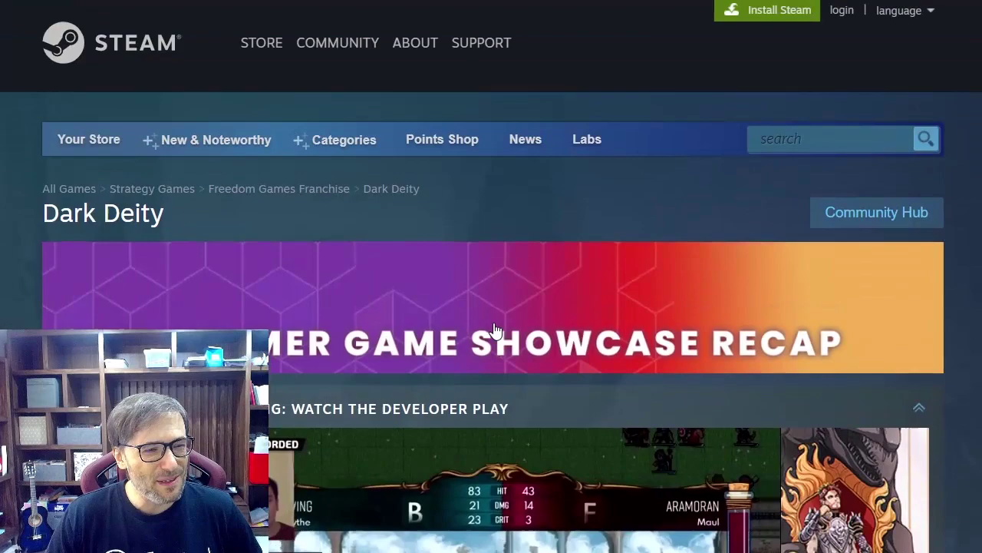
{"action": "scroll", "coordinate": [536, 301], "scroll_direction": "down", "scroll_amount": 1}
{"action": "scroll", "coordinate": [536, 301], "scroll_direction": "down", "scroll_amount": 20}
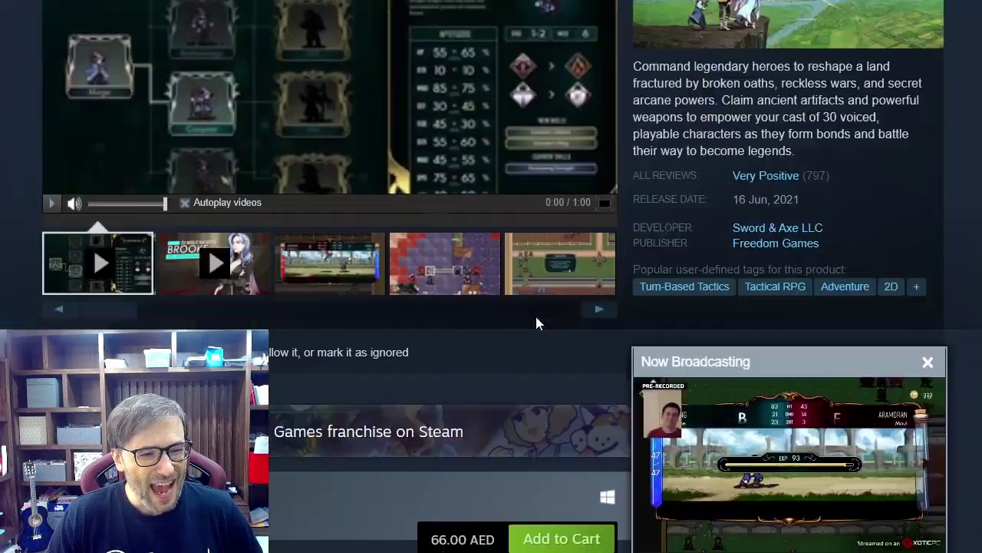
{"action": "scroll", "coordinate": [547, 334], "scroll_direction": "down", "scroll_amount": 10}
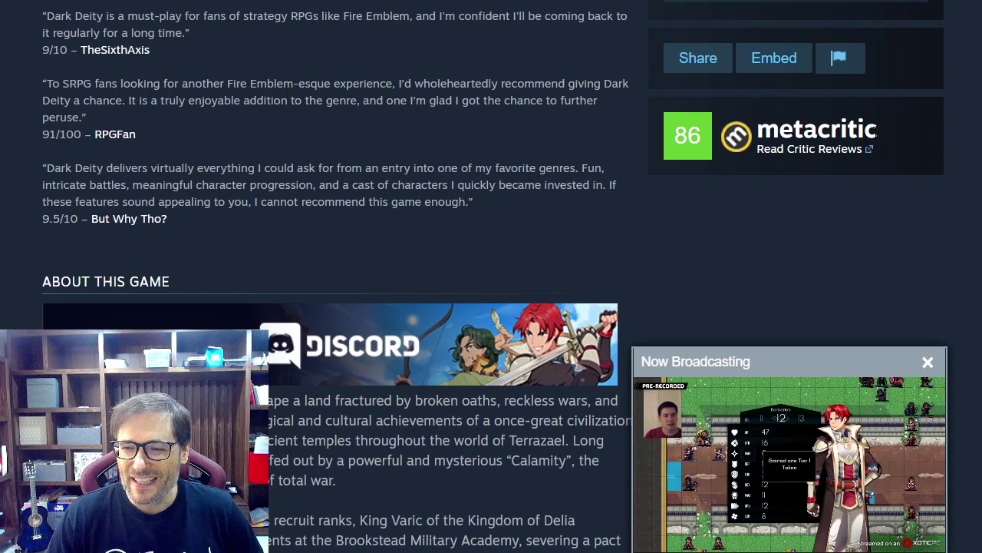
{"action": "left_click_drag", "start_coordinate": [877, 129], "coordinate": [753, 138]}
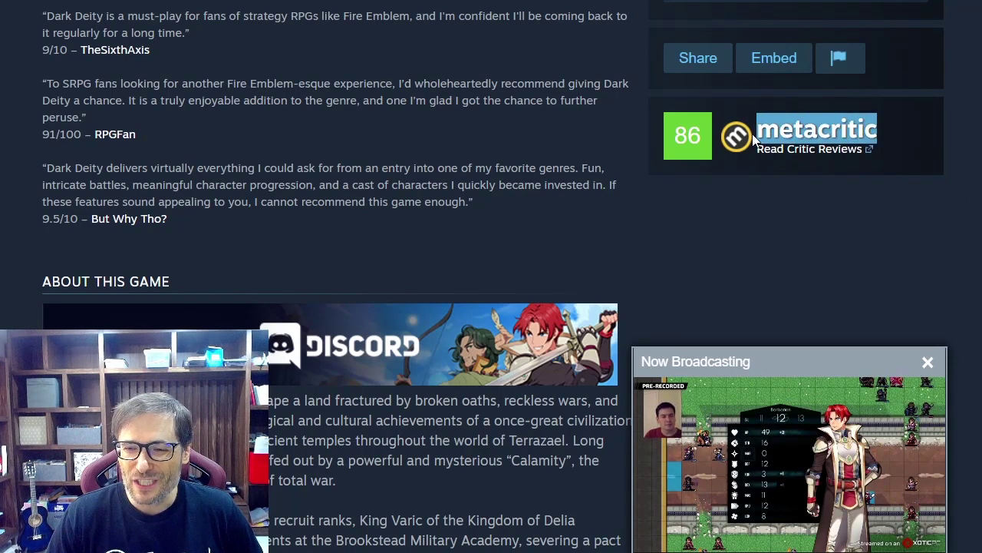
{"action": "left_click", "coordinate": [792, 153]}
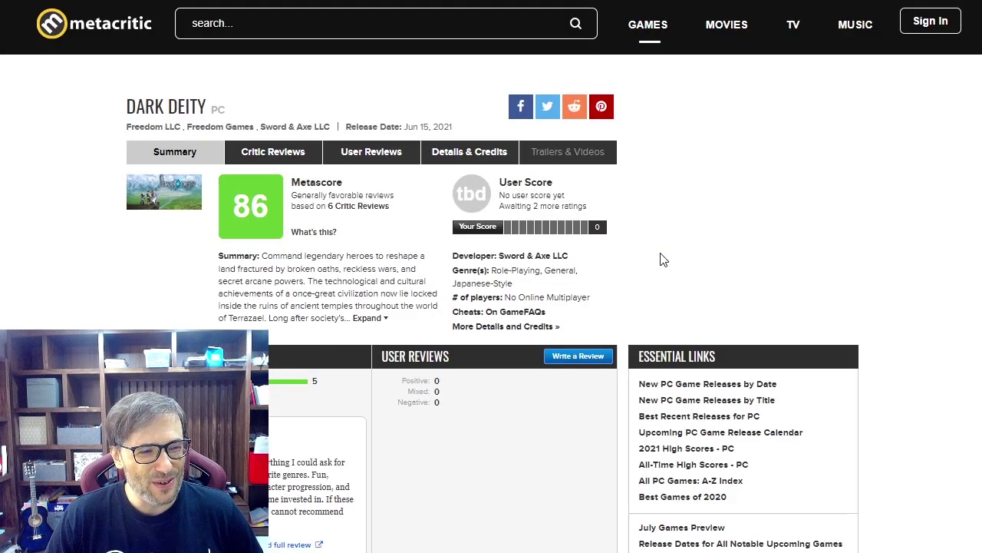
On Metacritic, examine Dark Deity's critic reviews and its place among the current PC games ranked by Metascore.
{"action": "scroll", "coordinate": [570, 261], "scroll_direction": "down", "scroll_amount": 5}
{"action": "scroll", "coordinate": [583, 271], "scroll_direction": "down", "scroll_amount": 1}
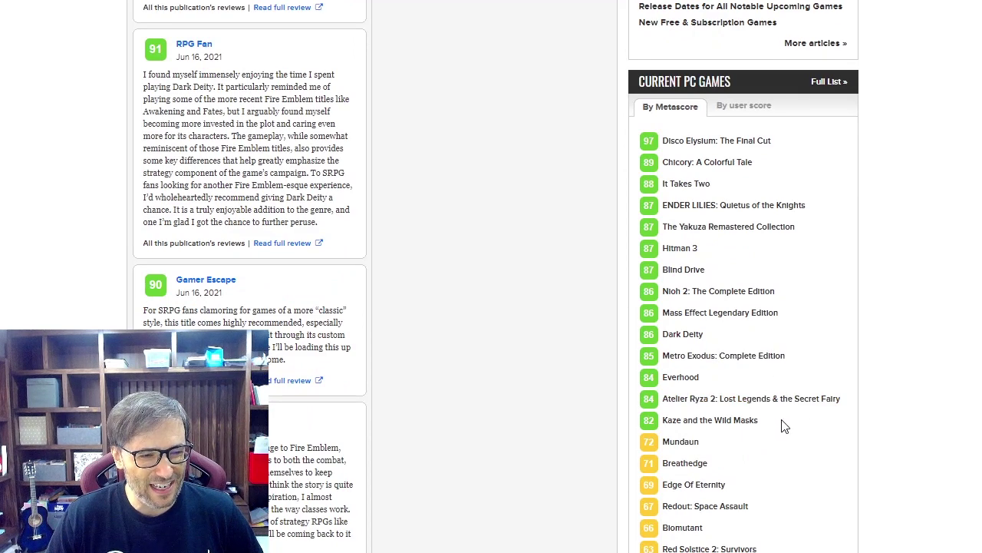
{"action": "left_click_drag", "start_coordinate": [781, 423], "coordinate": [660, 144]}
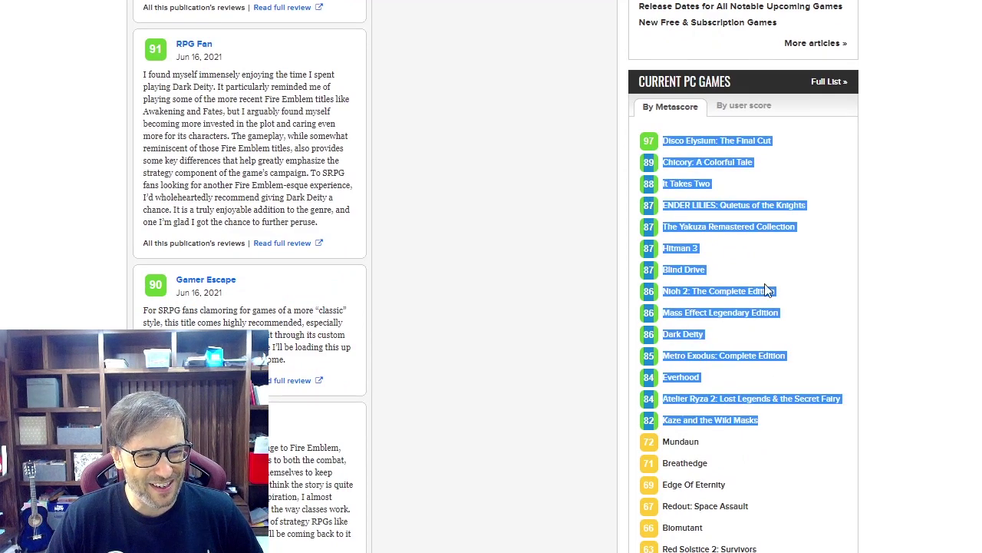
{"action": "left_click", "coordinate": [783, 324]}
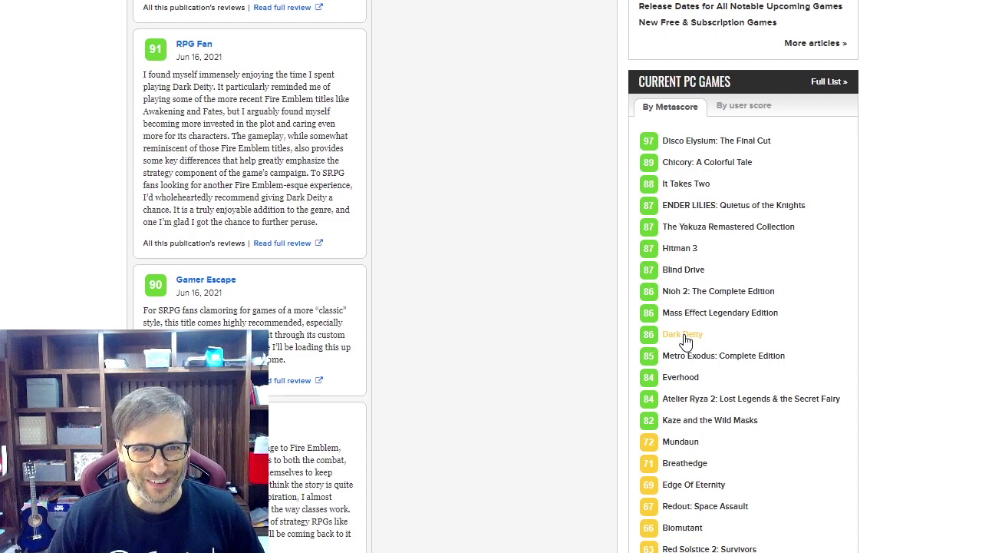
{"action": "scroll", "coordinate": [483, 388], "scroll_direction": "up", "scroll_amount": 7}
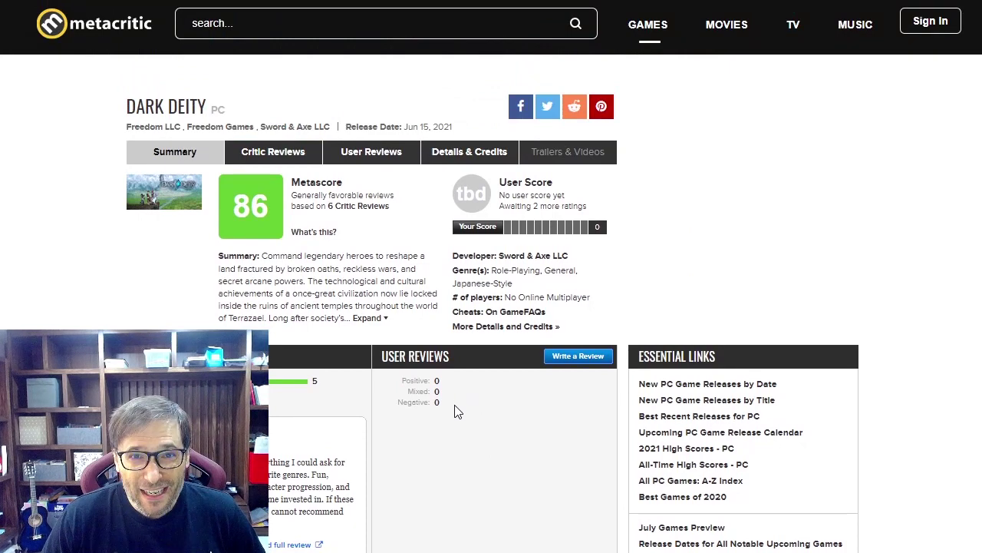
Read through the individual Dark Deity critic reviews on Metacritic, from But Why Tho? to Screen Rant.
{"action": "scroll", "coordinate": [461, 411], "scroll_direction": "down", "scroll_amount": 4}
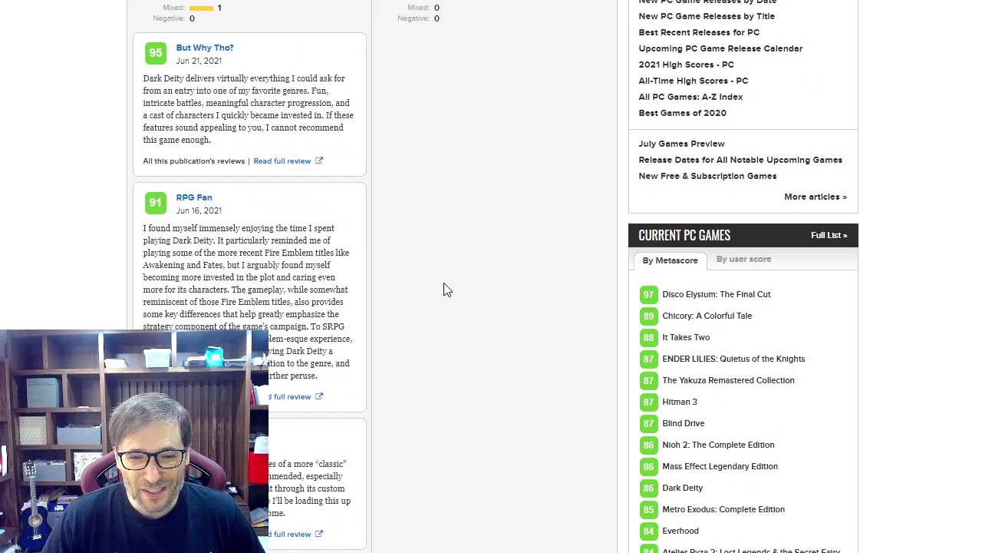
{"action": "scroll", "coordinate": [418, 222], "scroll_direction": "up", "scroll_amount": 1}
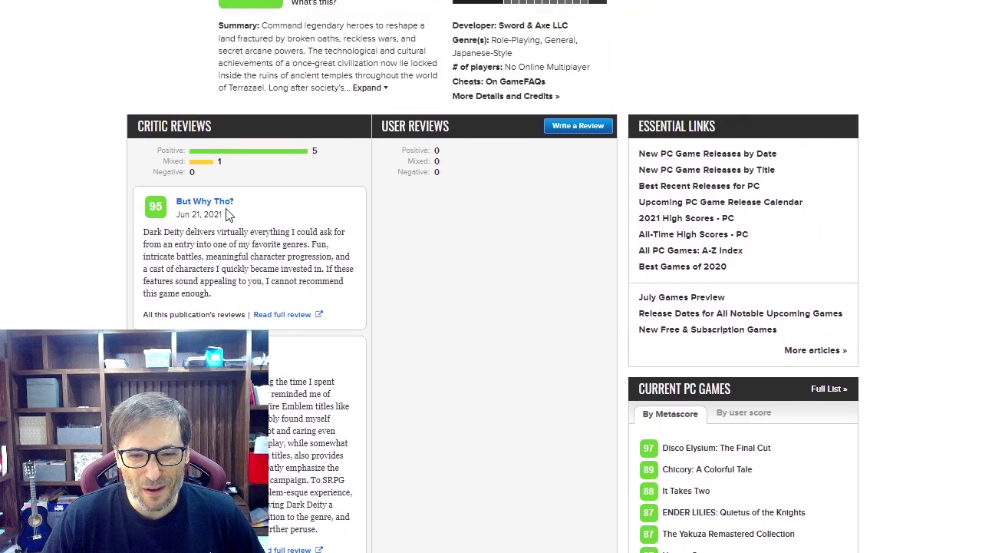
{"action": "scroll", "coordinate": [287, 231], "scroll_direction": "down", "scroll_amount": 1}
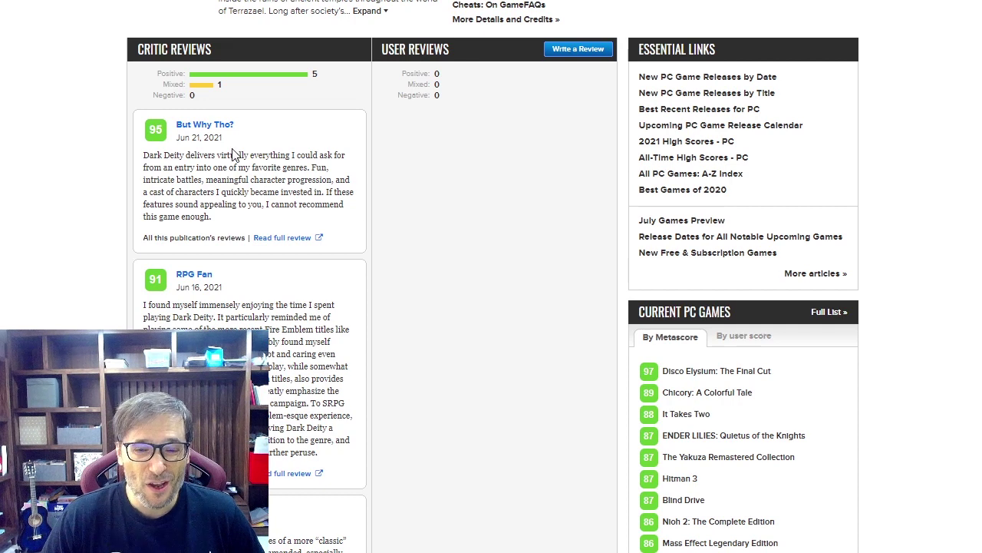
{"action": "scroll", "coordinate": [313, 204], "scroll_direction": "down", "scroll_amount": 5}
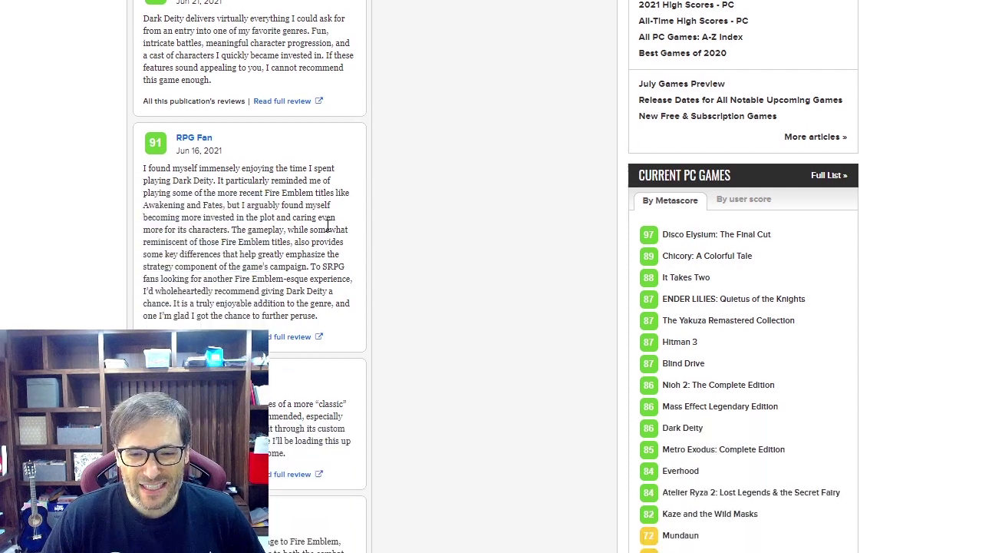
{"action": "scroll", "coordinate": [200, 184], "scroll_direction": "down", "scroll_amount": 5}
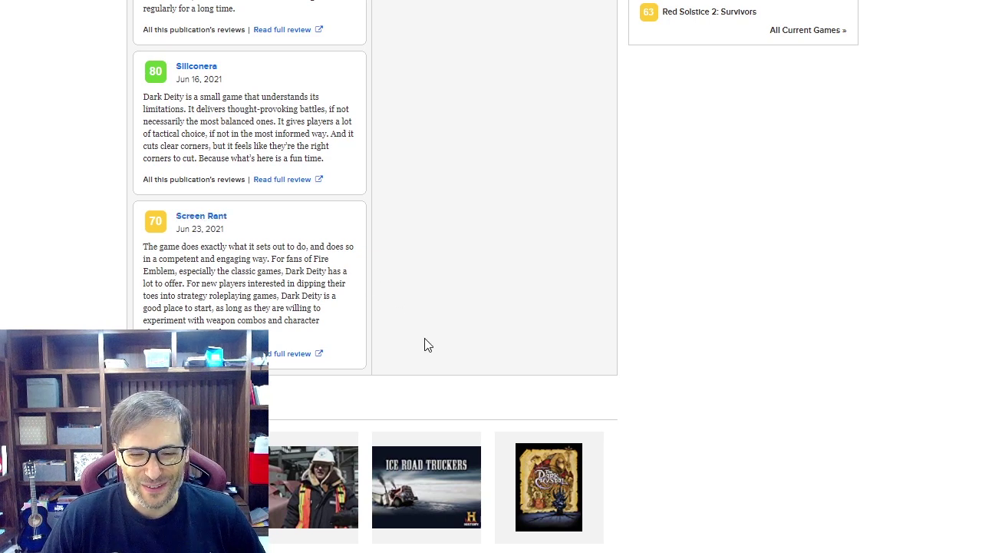
{"action": "scroll", "coordinate": [430, 330], "scroll_direction": "up", "scroll_amount": 12}
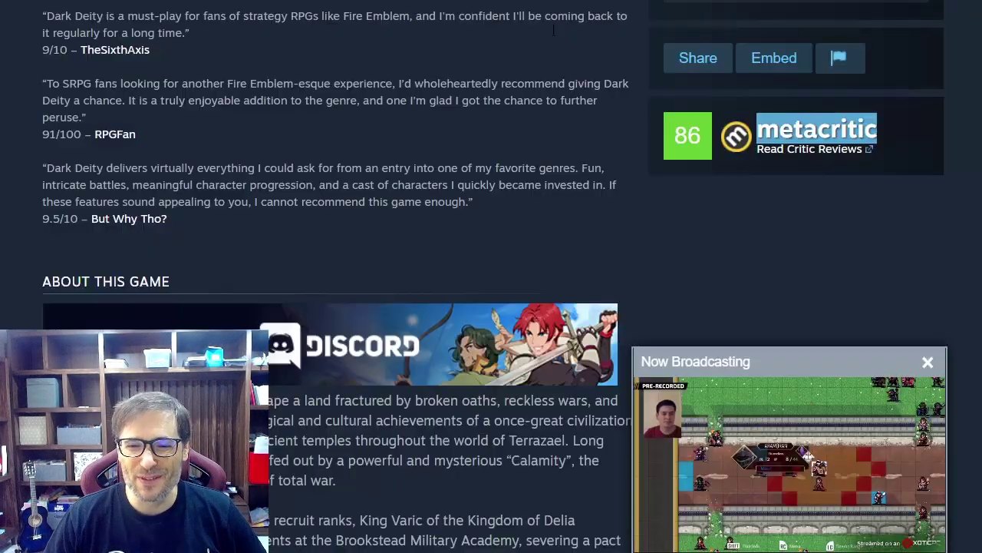
Switch back to the Dark Deity Steam store page and look over its live broadcast, game summary and purchase options.
{"action": "scroll", "coordinate": [474, 240], "scroll_direction": "up", "scroll_amount": 15}
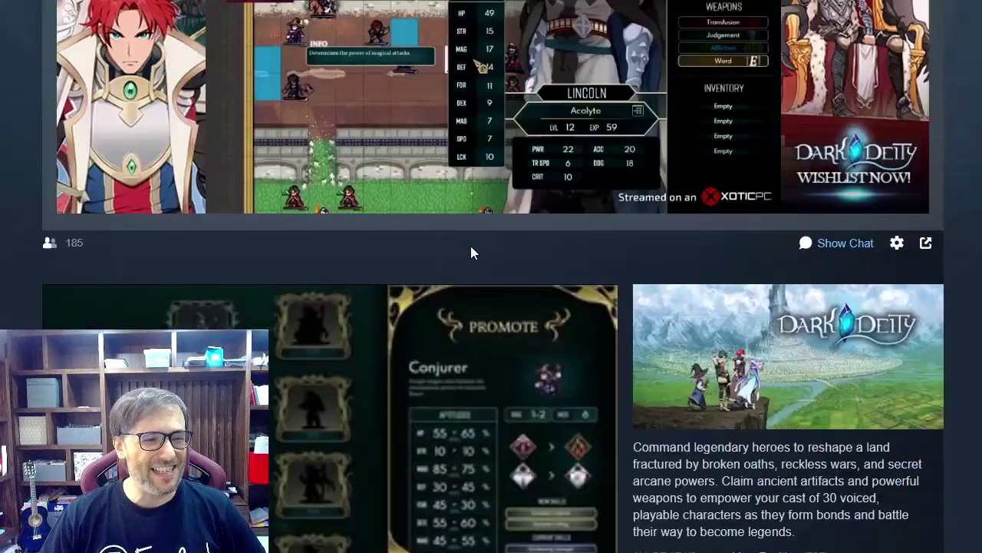
{"action": "scroll", "coordinate": [470, 245], "scroll_direction": "up", "scroll_amount": 4}
{"action": "scroll", "coordinate": [467, 253], "scroll_direction": "down", "scroll_amount": 4}
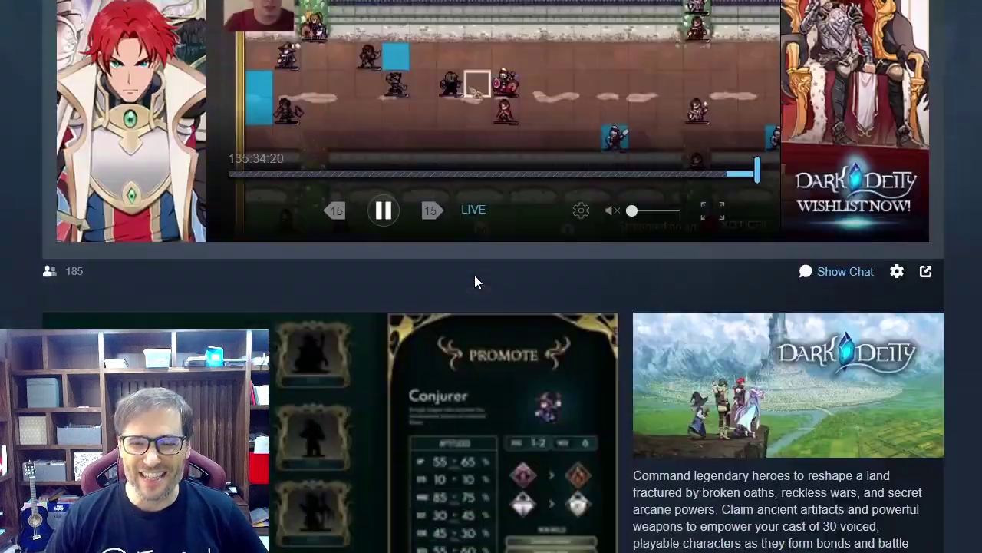
{"action": "scroll", "coordinate": [480, 278], "scroll_direction": "down", "scroll_amount": 10}
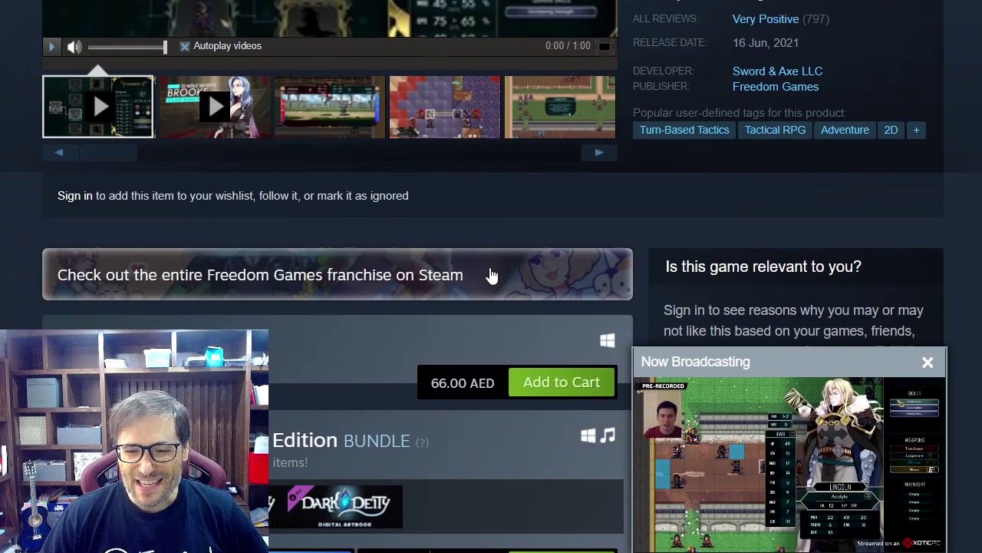
{"action": "scroll", "coordinate": [492, 274], "scroll_direction": "up", "scroll_amount": 8}
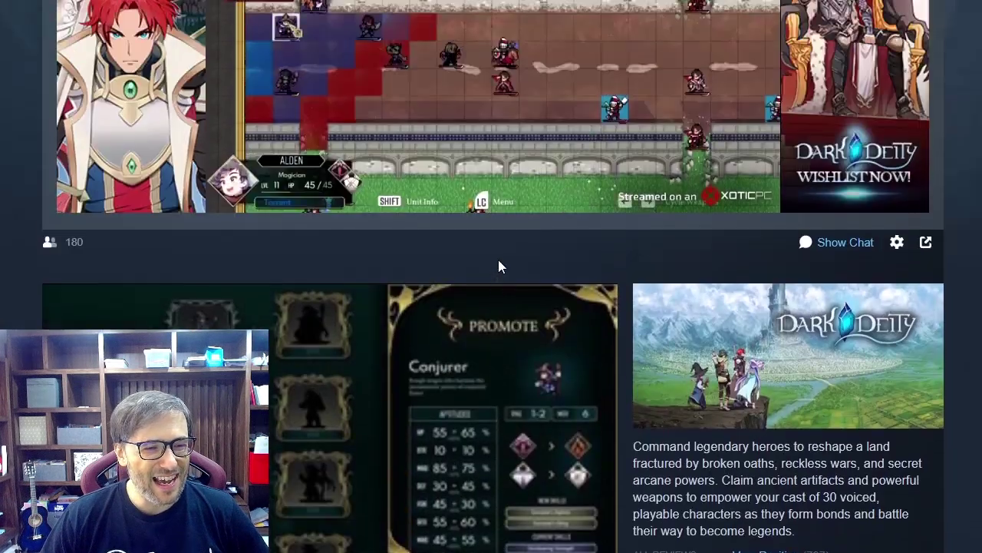
{"action": "scroll", "coordinate": [499, 261], "scroll_direction": "up", "scroll_amount": 6}
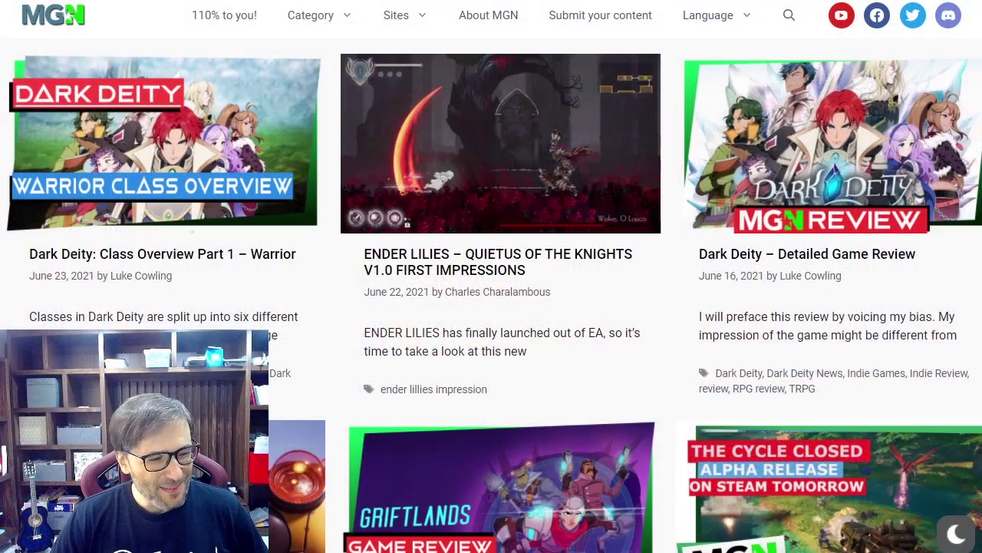
Browse the game reviews and mod articles on the MGN site and open the Final Fantasy 7 Remake Intermission DLC review.
{"action": "scroll", "coordinate": [264, 248], "scroll_direction": "down", "scroll_amount": 2}
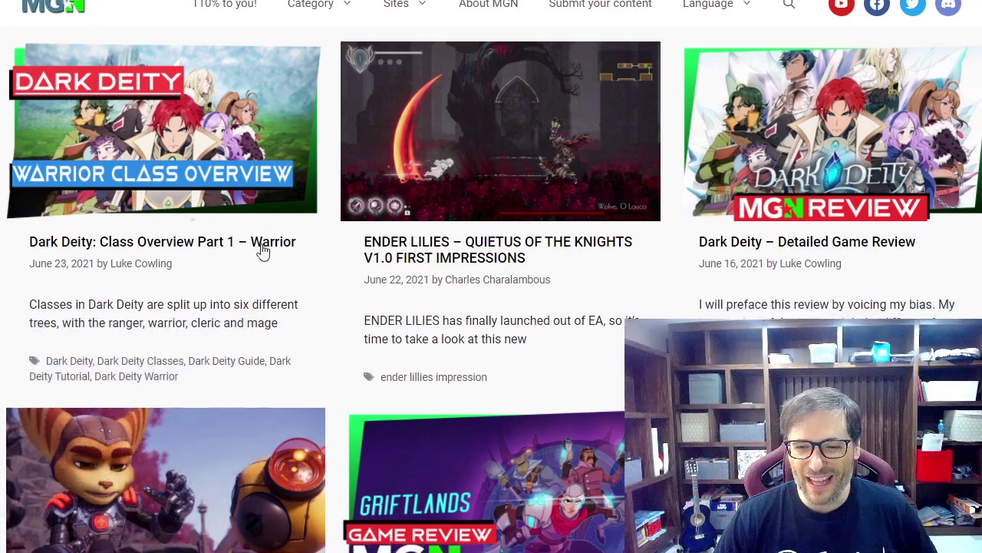
{"action": "scroll", "coordinate": [522, 203], "scroll_direction": "down", "scroll_amount": 5}
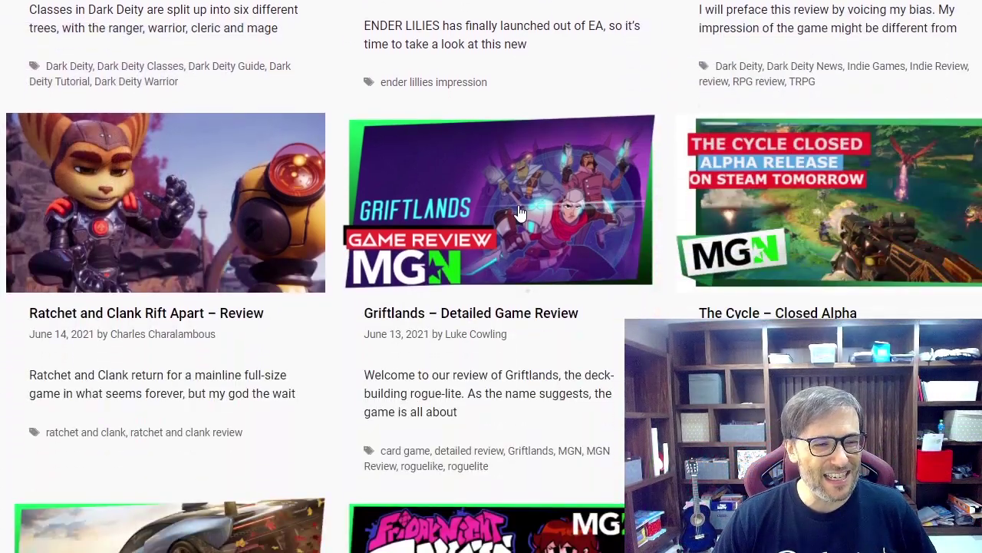
{"action": "scroll", "coordinate": [527, 214], "scroll_direction": "down", "scroll_amount": 1}
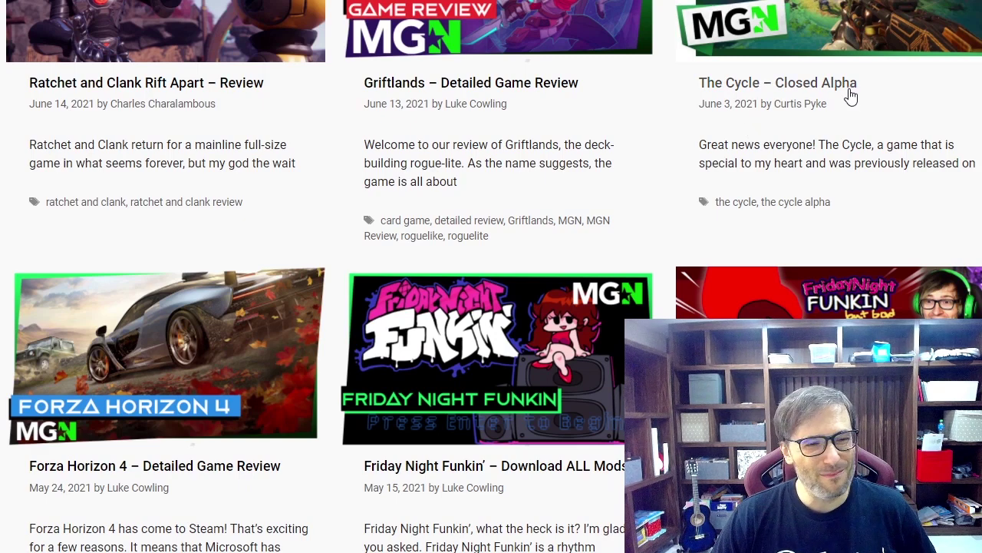
{"action": "scroll", "coordinate": [620, 128], "scroll_direction": "down", "scroll_amount": 3}
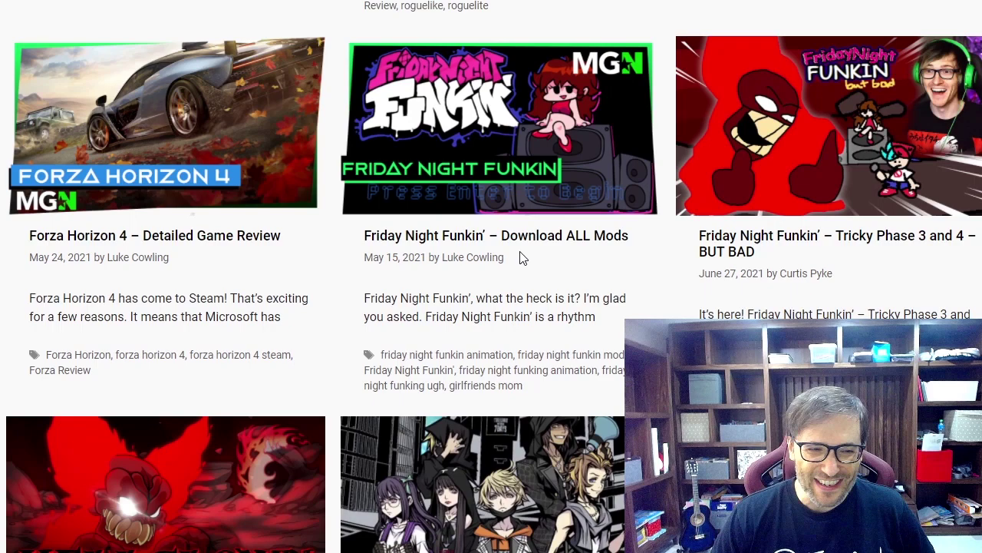
{"action": "scroll", "coordinate": [521, 258], "scroll_direction": "down", "scroll_amount": 6}
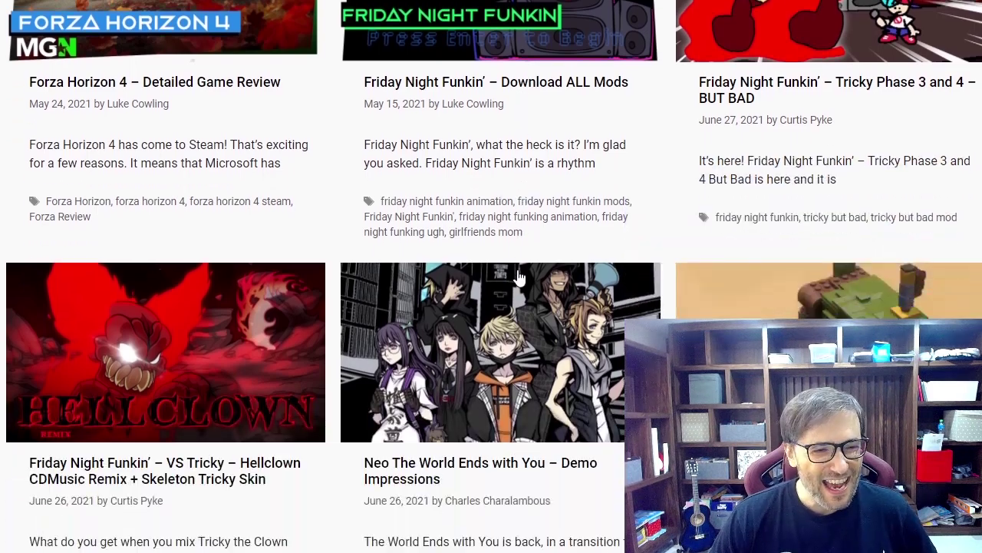
{"action": "scroll", "coordinate": [518, 283], "scroll_direction": "down", "scroll_amount": 9}
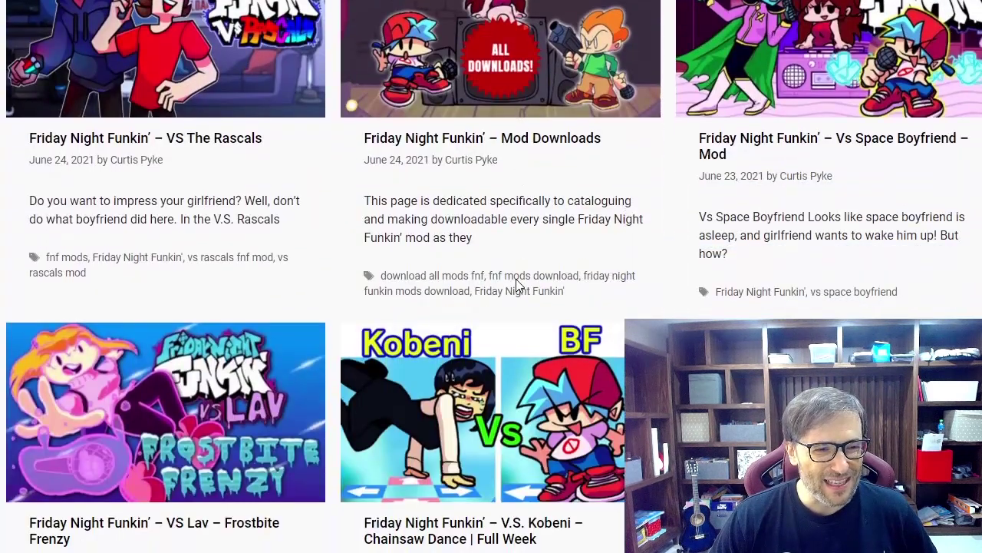
{"action": "scroll", "coordinate": [516, 299], "scroll_direction": "down", "scroll_amount": 9}
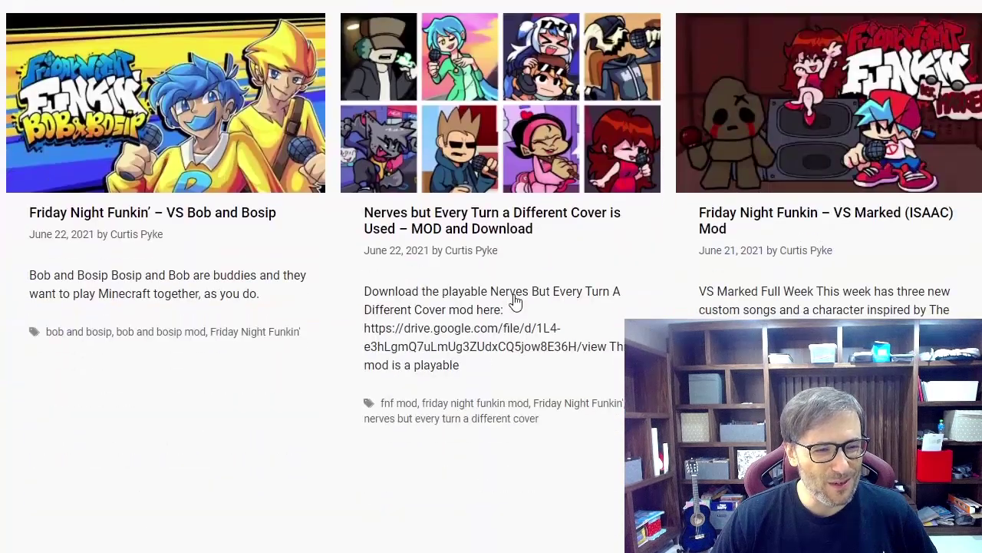
{"action": "scroll", "coordinate": [515, 307], "scroll_direction": "down", "scroll_amount": 6}
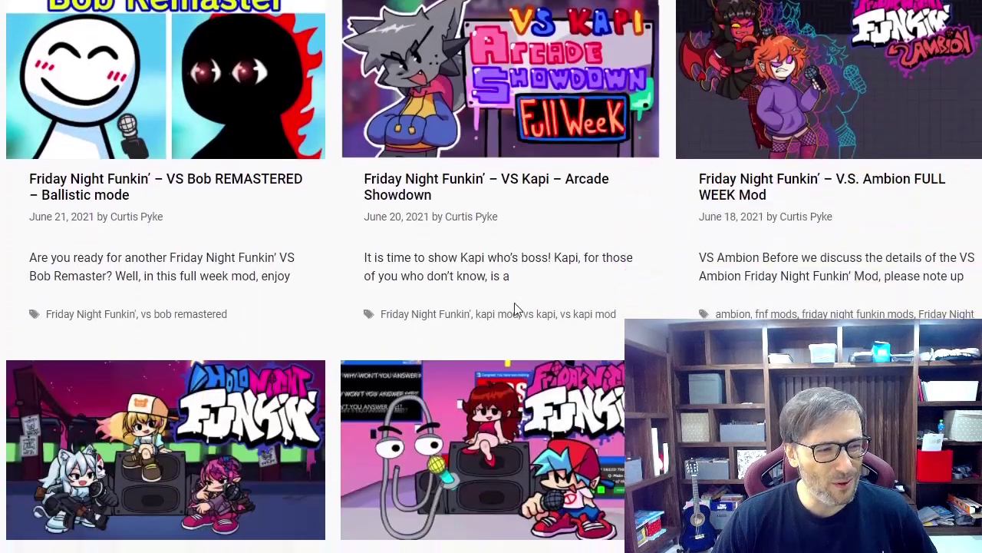
{"action": "scroll", "coordinate": [517, 310], "scroll_direction": "down", "scroll_amount": 12}
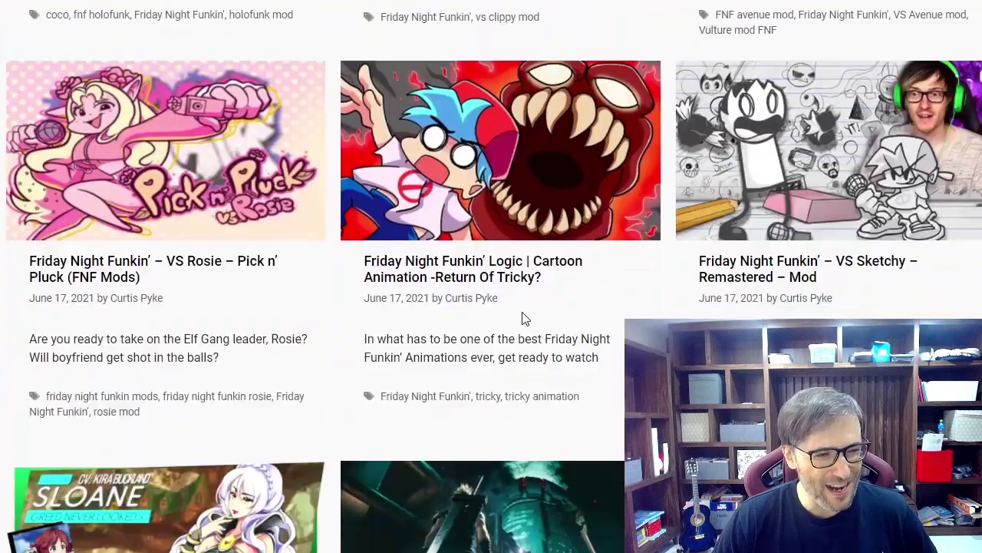
{"action": "scroll", "coordinate": [522, 322], "scroll_direction": "down", "scroll_amount": 2}
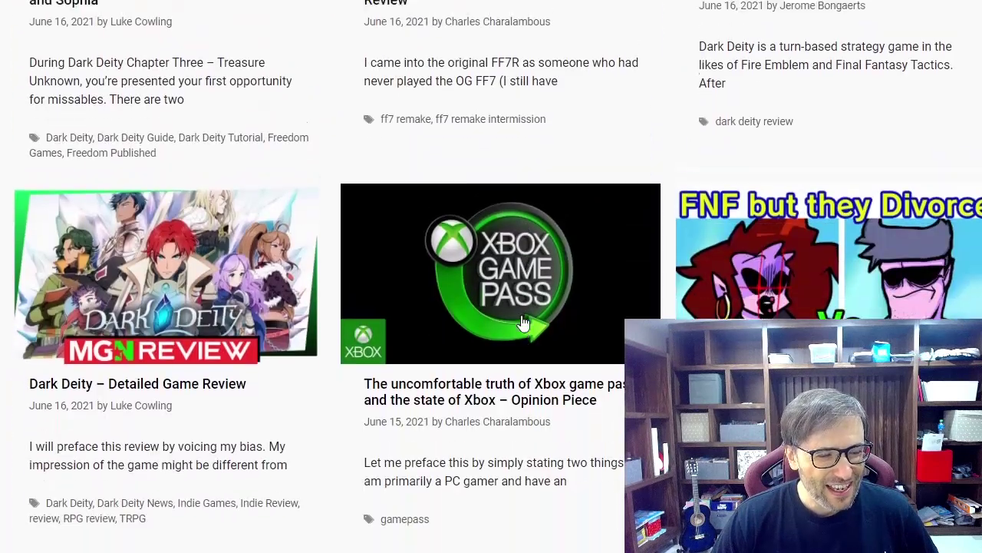
{"action": "scroll", "coordinate": [507, 230], "scroll_direction": "up", "scroll_amount": 2}
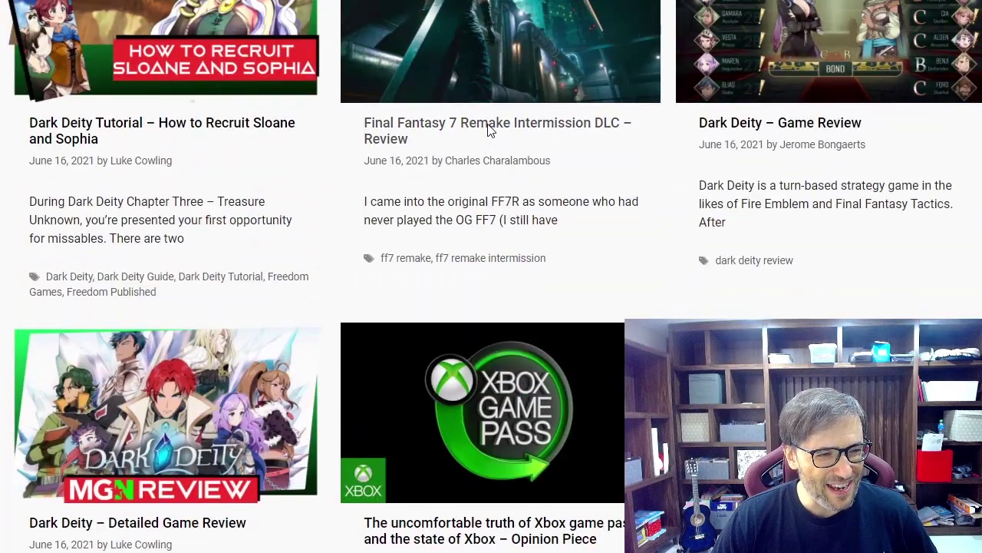
{"action": "left_click", "coordinate": [488, 130]}
Read the Final Fantasy 7 Remake Intermission DLC review, from the introduction and story section to the conclusion and score.
{"action": "scroll", "coordinate": [502, 176], "scroll_direction": "down", "scroll_amount": 1}
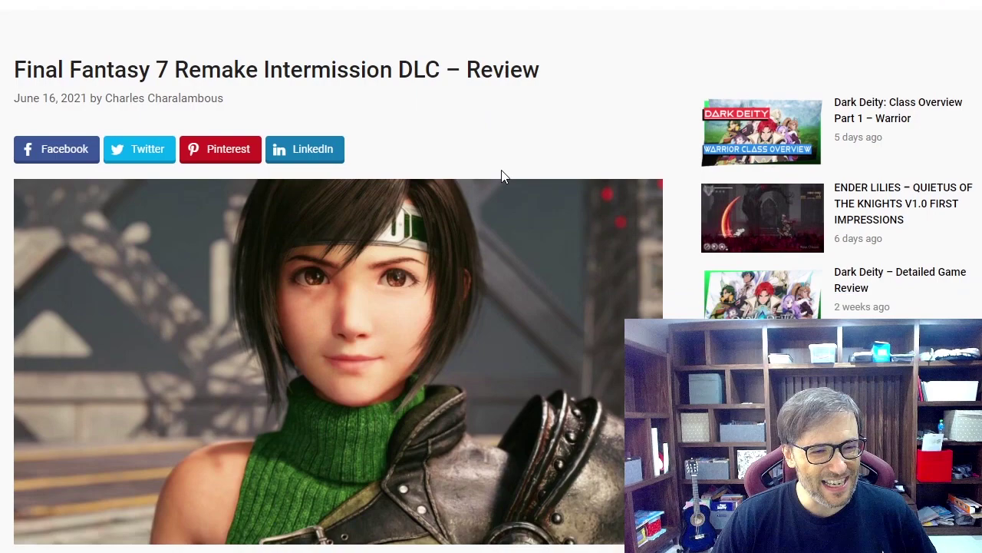
{"action": "scroll", "coordinate": [503, 177], "scroll_direction": "down", "scroll_amount": 2}
{"action": "scroll", "coordinate": [507, 181], "scroll_direction": "down", "scroll_amount": 4}
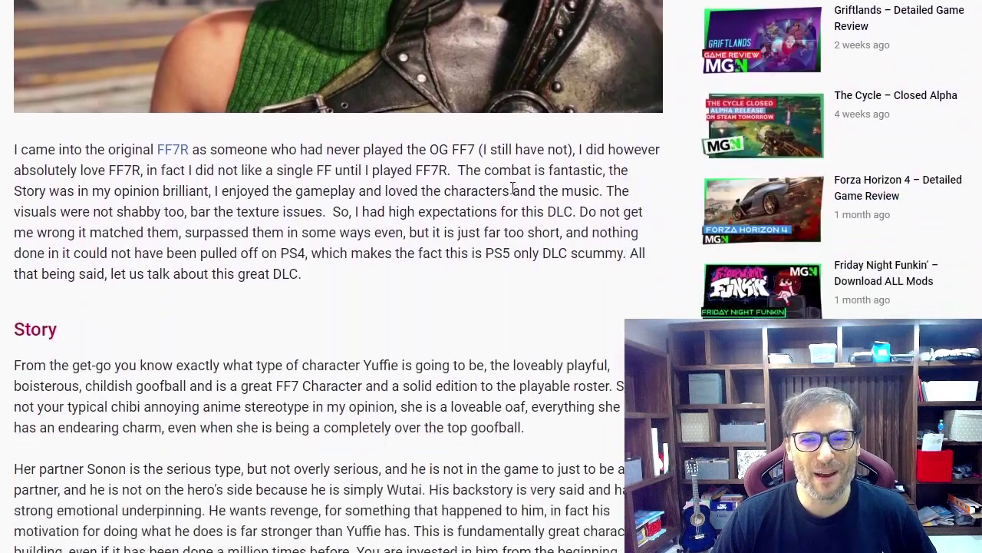
{"action": "scroll", "coordinate": [515, 177], "scroll_direction": "up", "scroll_amount": 3}
{"action": "scroll", "coordinate": [474, 184], "scroll_direction": "down", "scroll_amount": 7}
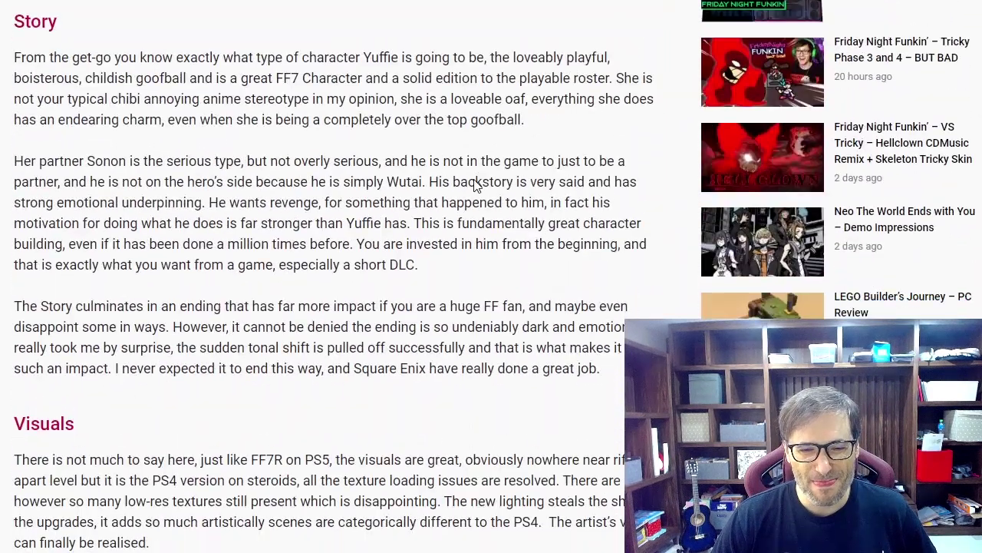
{"action": "scroll", "coordinate": [474, 185], "scroll_direction": "down", "scroll_amount": 12}
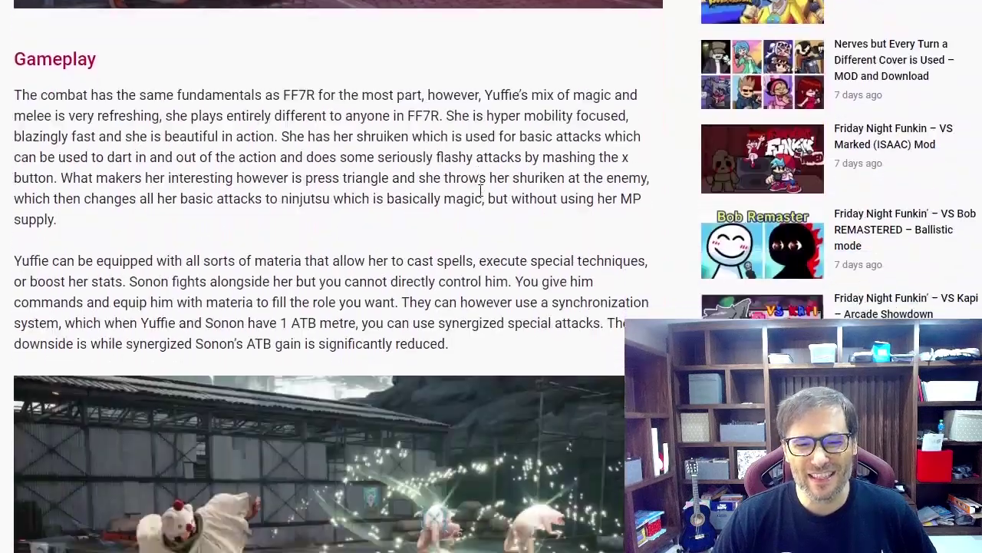
{"action": "scroll", "coordinate": [480, 191], "scroll_direction": "down", "scroll_amount": 13}
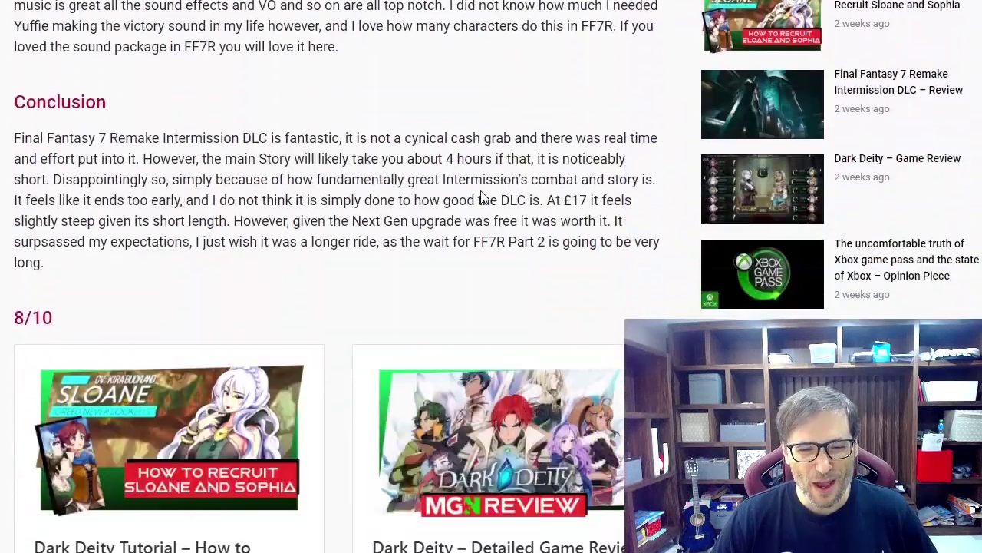
{"action": "scroll", "coordinate": [482, 192], "scroll_direction": "down", "scroll_amount": 4}
{"action": "scroll", "coordinate": [483, 194], "scroll_direction": "up", "scroll_amount": 3}
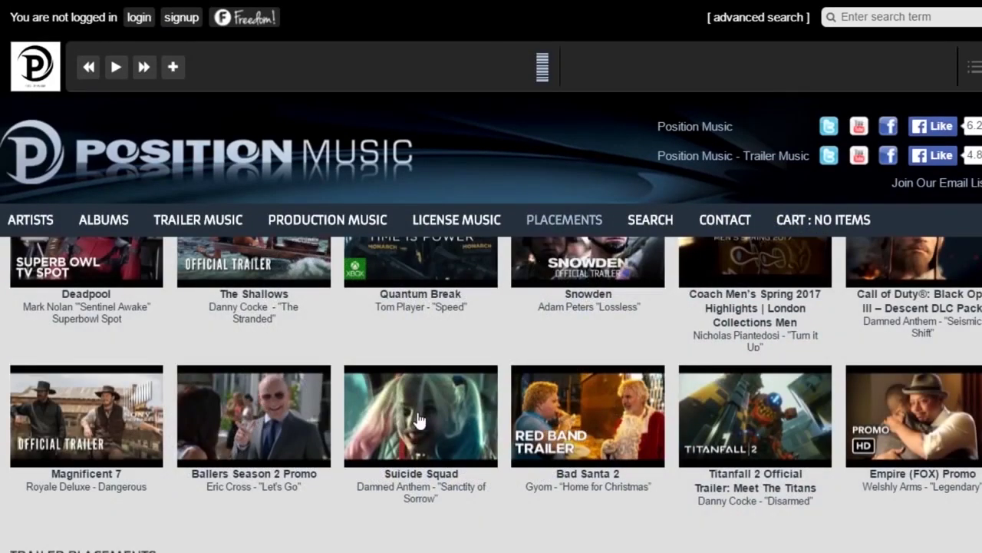
Open the Suicide Squad placement on Position Music and look through Epidemic Sound's quality information and staff picks.
{"action": "left_click", "coordinate": [419, 421]}
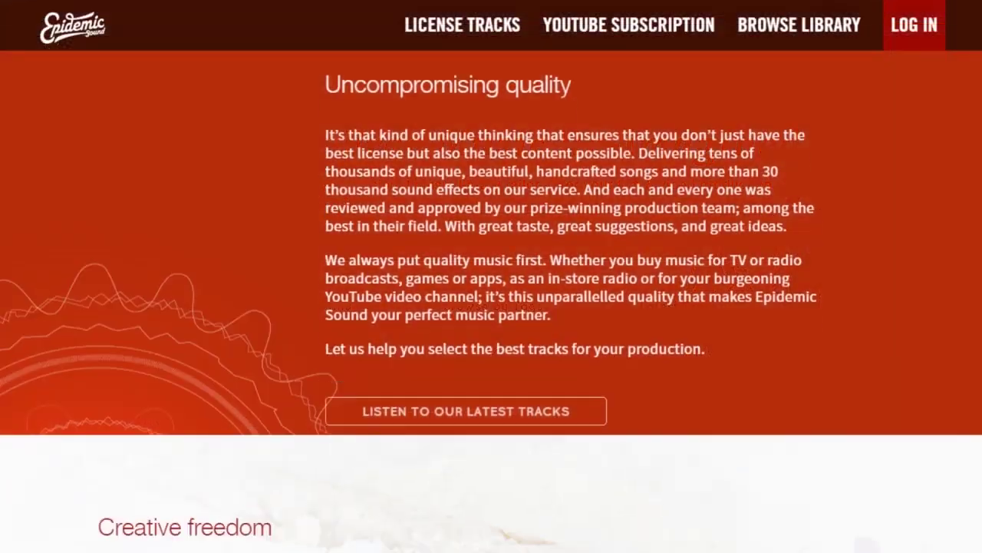
{"action": "scroll", "coordinate": [491, 276], "scroll_direction": "down", "scroll_amount": 5}
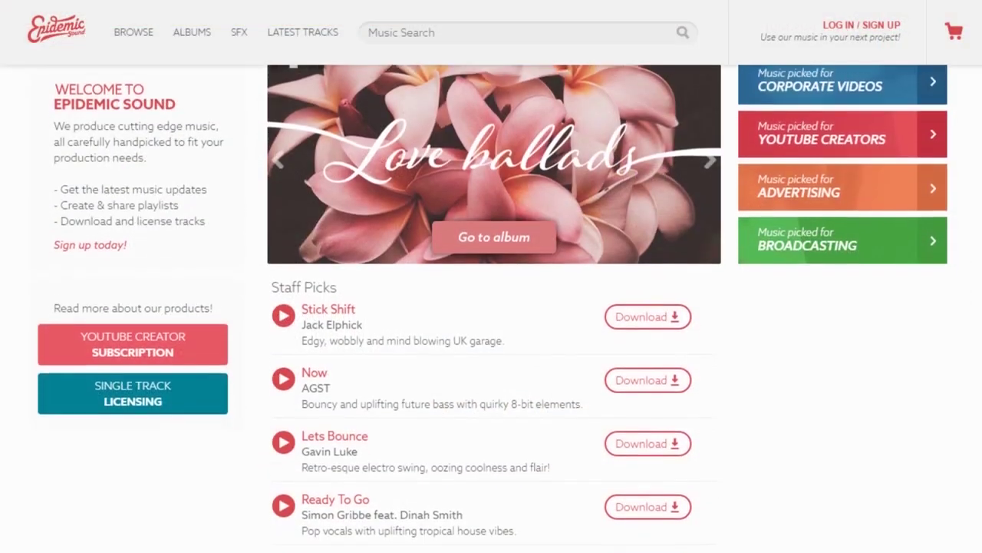
{"action": "scroll", "coordinate": [492, 307], "scroll_direction": "down", "scroll_amount": 3}
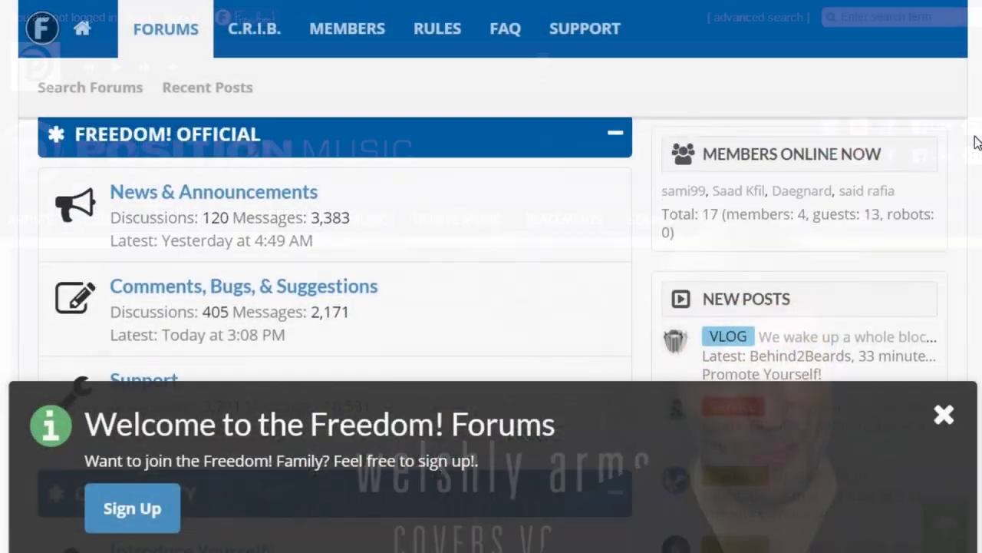
Look through the Freedom! forums and the latest messages in the Freedom! Discord general_chat, and open the MGN Discord server.
{"action": "scroll", "coordinate": [979, 153], "scroll_direction": "down", "scroll_amount": 1}
{"action": "scroll", "coordinate": [979, 153], "scroll_direction": "down", "scroll_amount": 5}
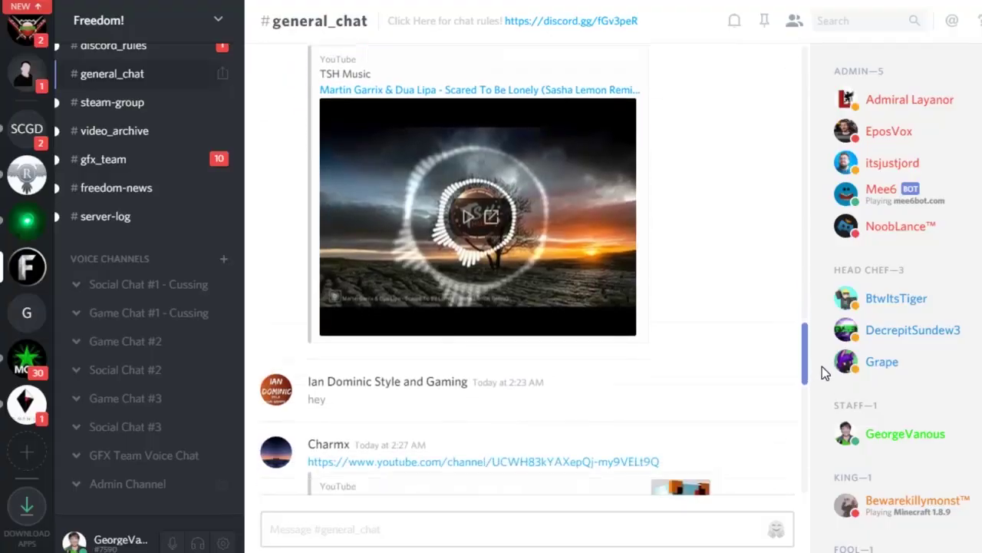
{"action": "left_click_drag", "start_coordinate": [822, 366], "coordinate": [828, 471]}
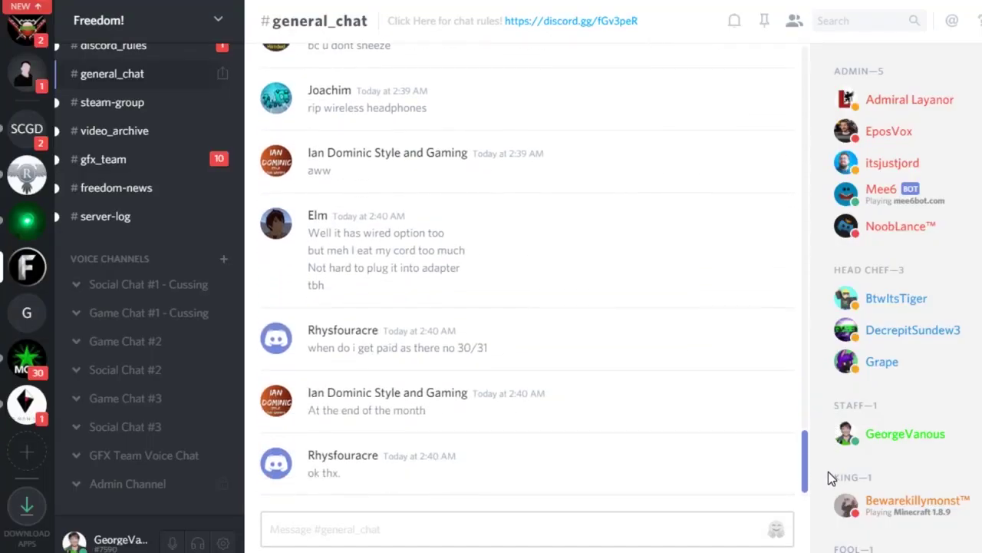
{"action": "left_click", "coordinate": [27, 369]}
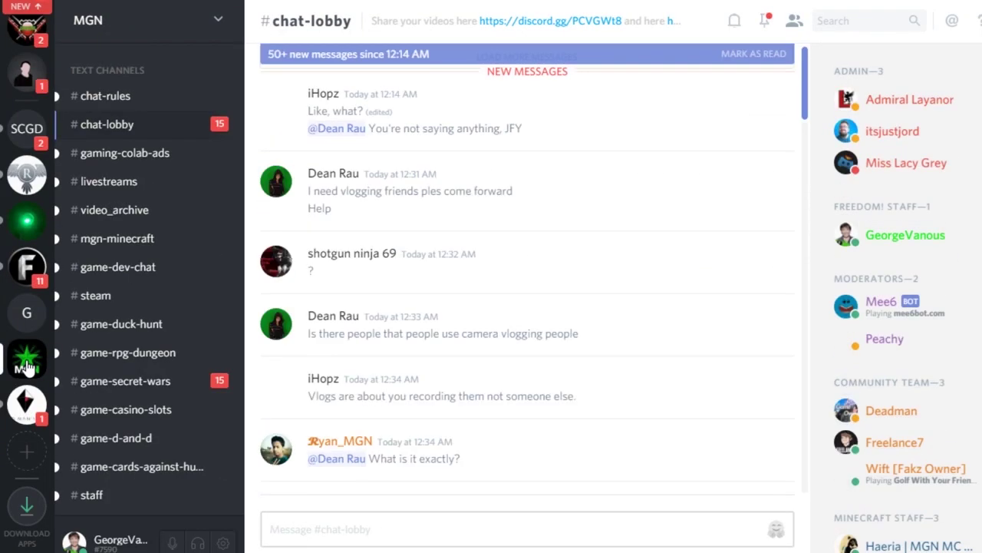